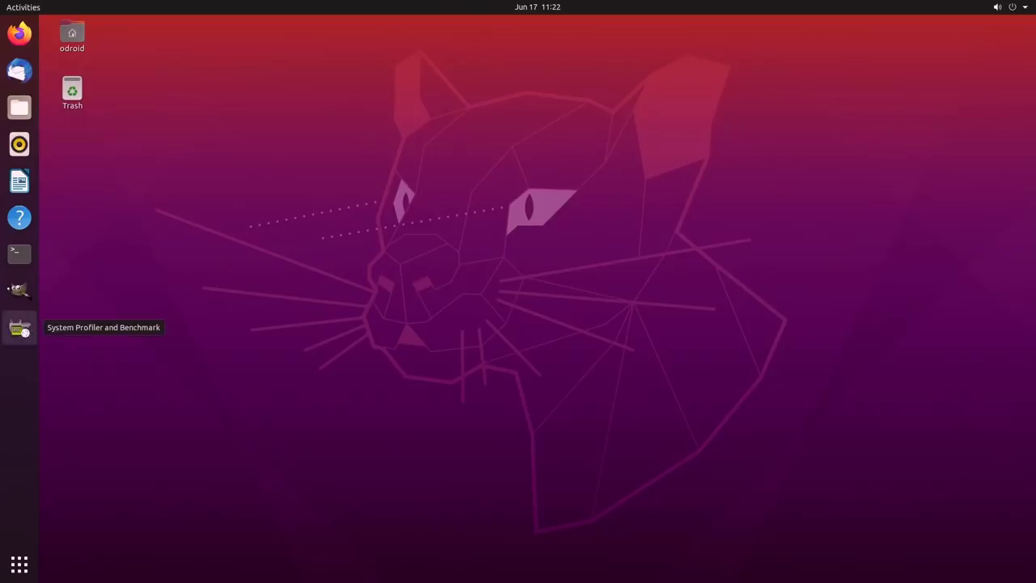
Step: Open System Profiler and Benchmark, set the display scale to 200 %, and keep the new display settings
left_click(19, 327)
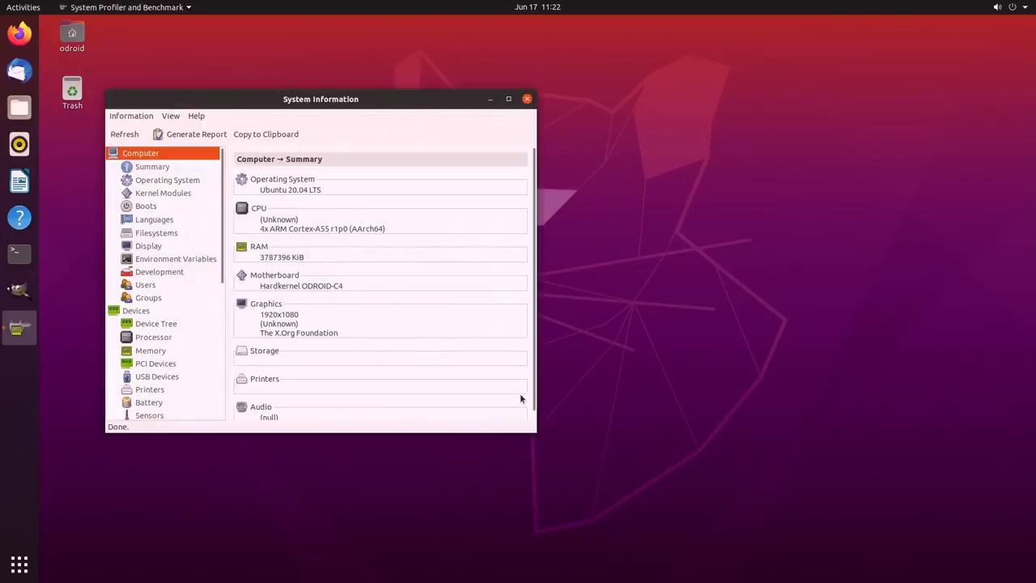
left_click(1021, 8)
left_click(926, 95)
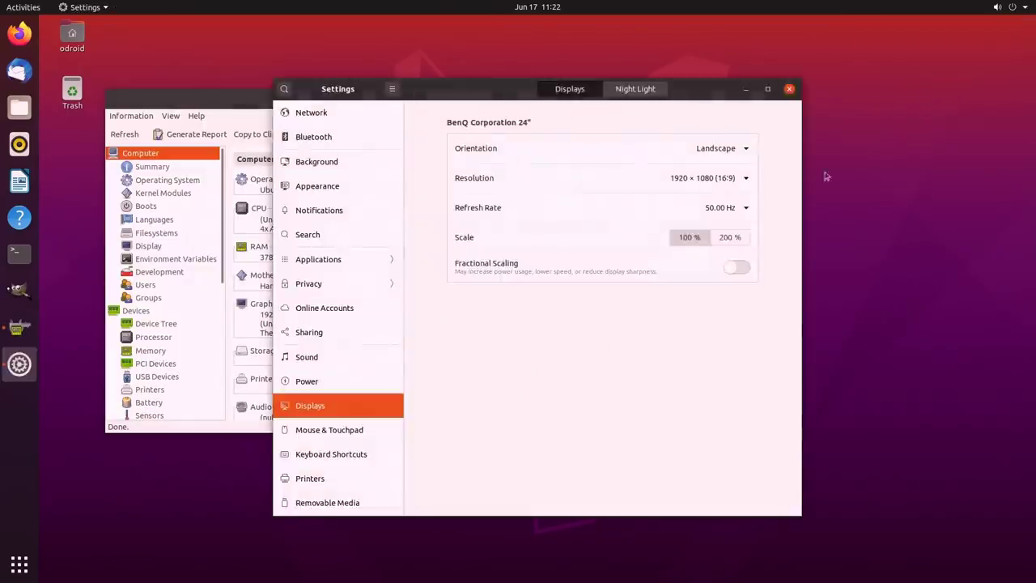
left_click(729, 237)
left_click(779, 89)
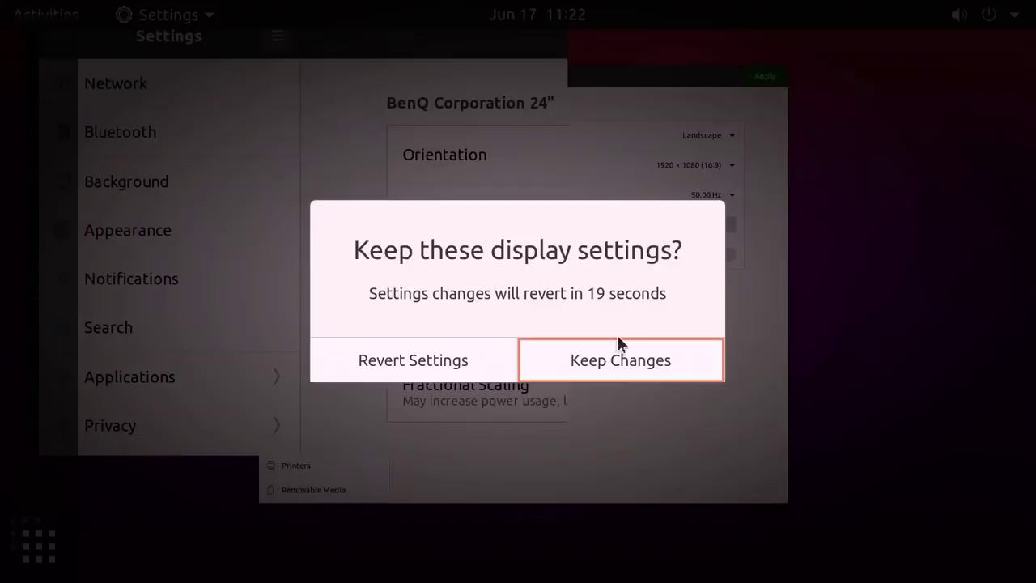
left_click(615, 348)
left_click(1016, 49)
Step: Maximize the System Information window and view the Processor details under Devices
double_click(500, 107)
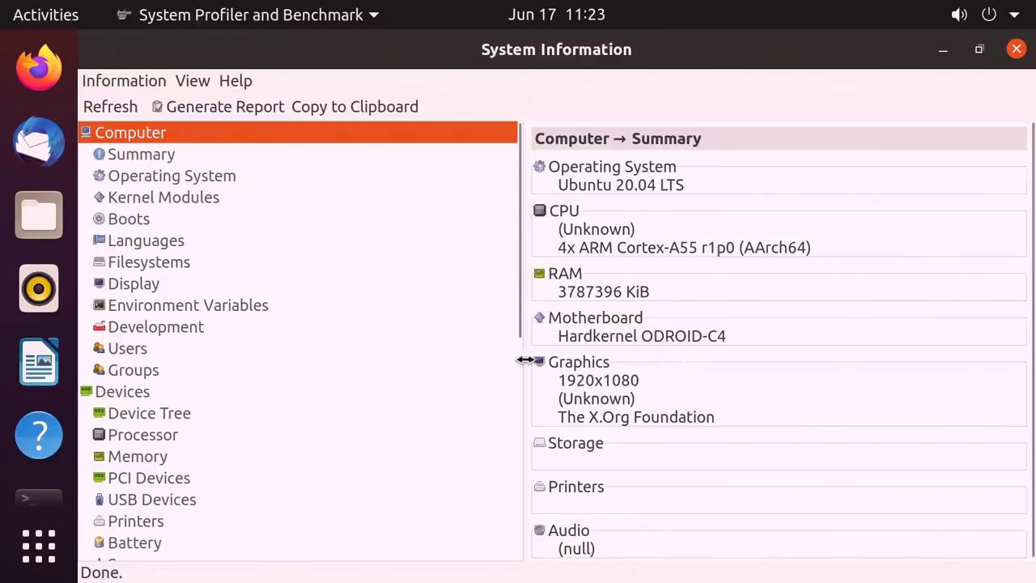
left_click(170, 431)
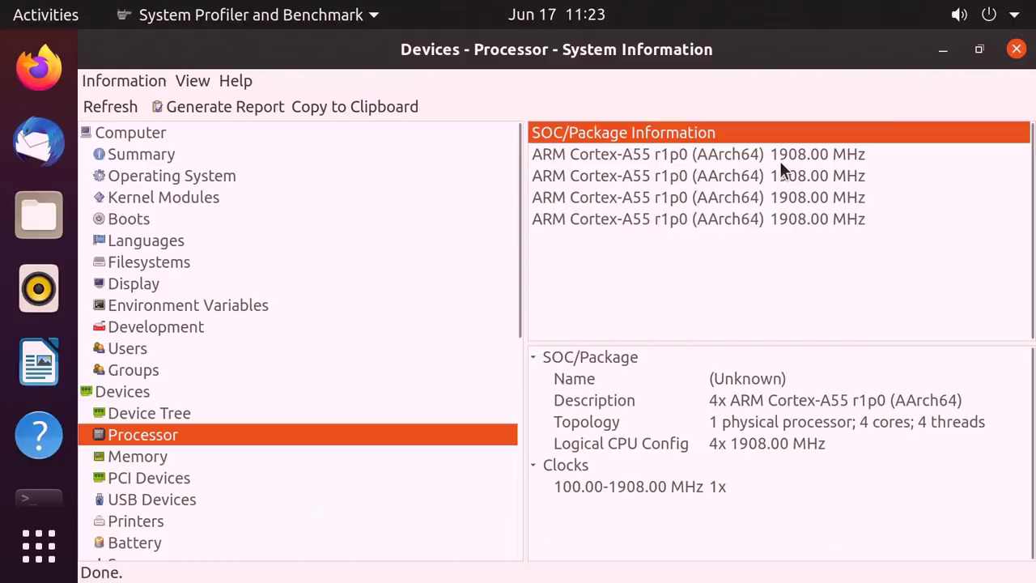
Step: Run the CPU Blowfish, CryptoHash, Fibonacci, N-Queens and Zlib benchmarks on the ODROID-C4, locating the board's entry in the Blowfish results
left_click_drag(520, 213, 506, 442)
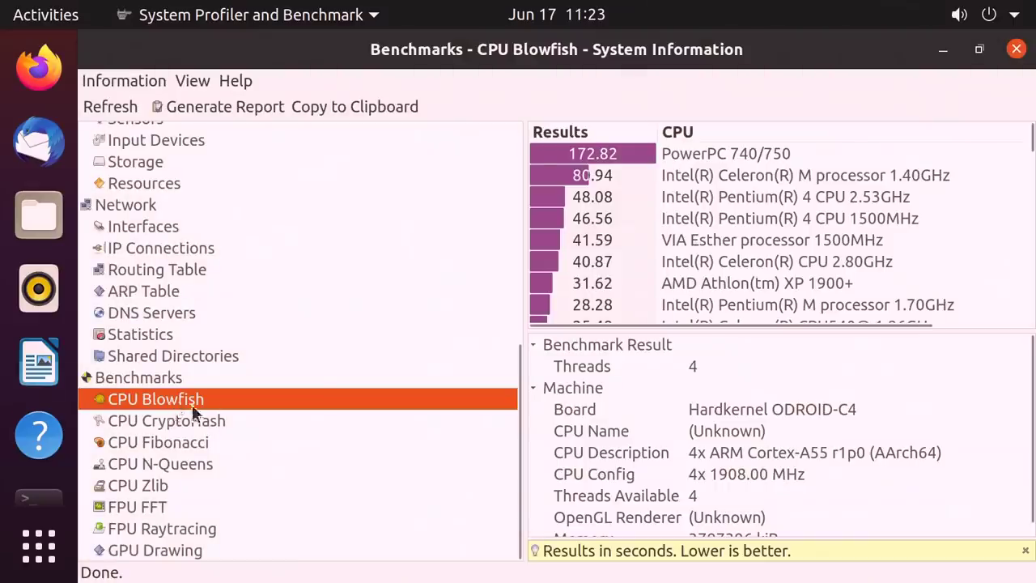
scroll(1032, 144, "down", 1)
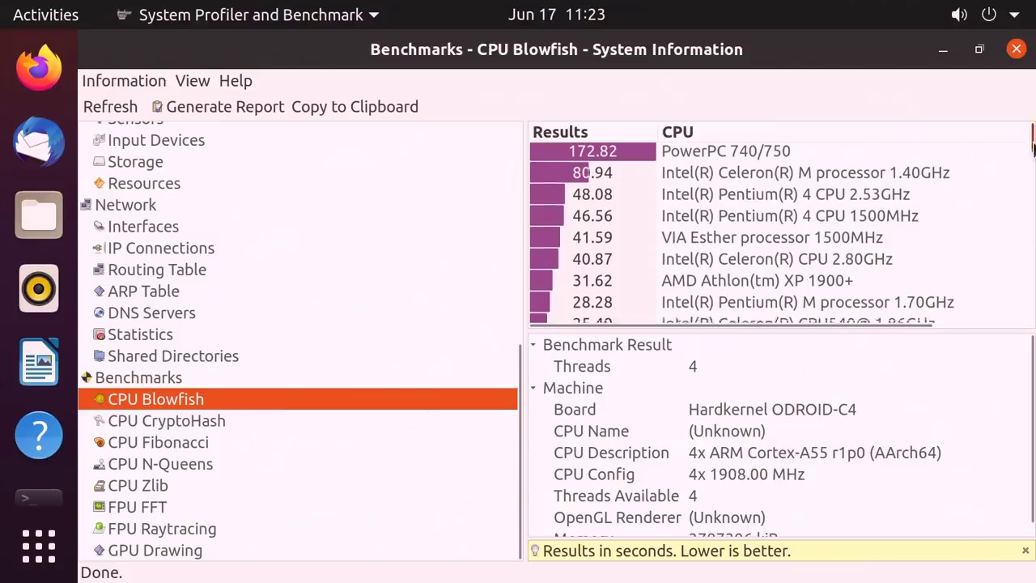
left_click_drag(1031, 144, 1031, 292)
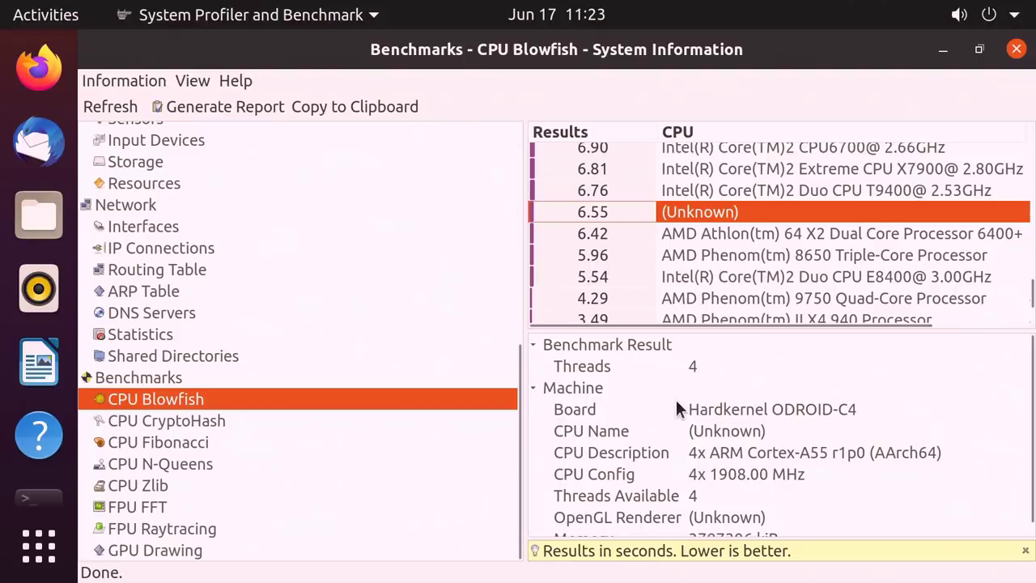
left_click(178, 421)
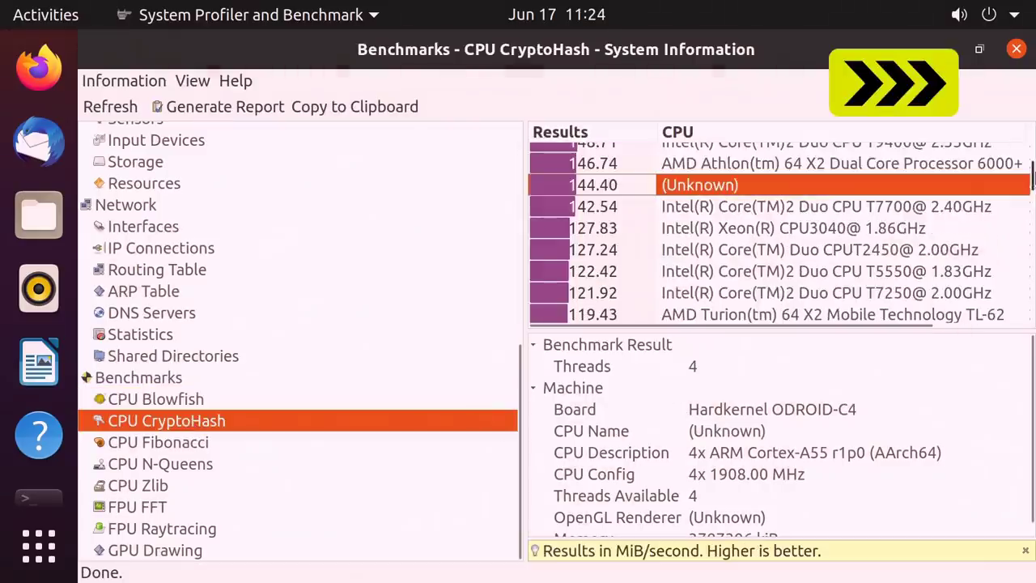
left_click(207, 445)
left_click(170, 463)
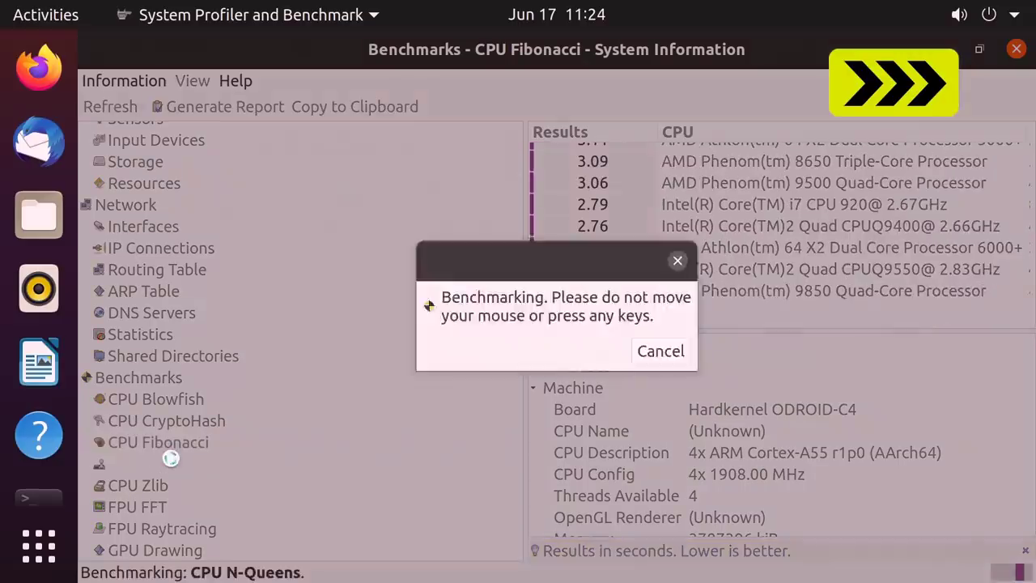
left_click(190, 483)
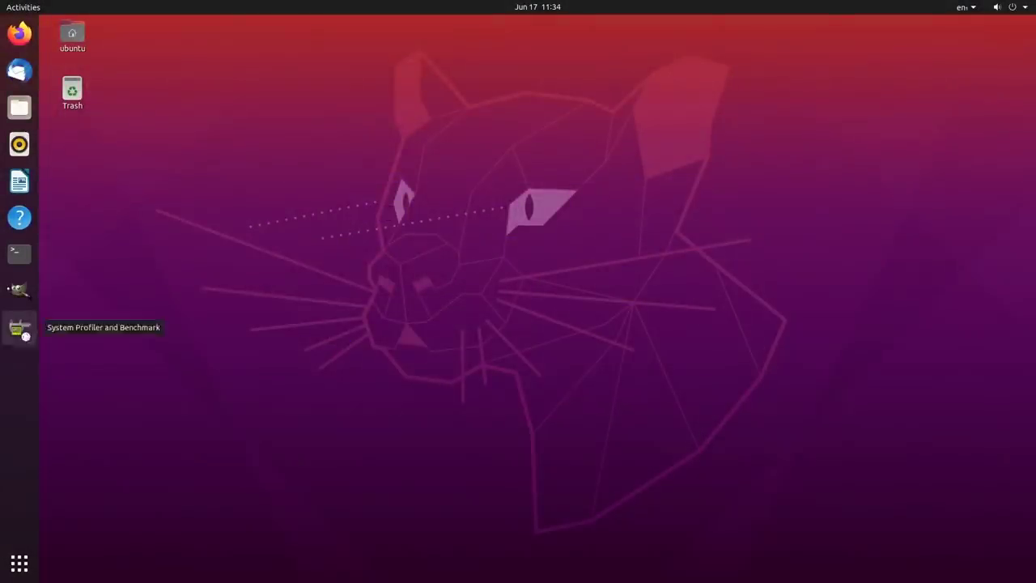
Step: Open System Profiler and Benchmark maximized on the Raspberry Pi 4 and view its Processor details
left_click(20, 327)
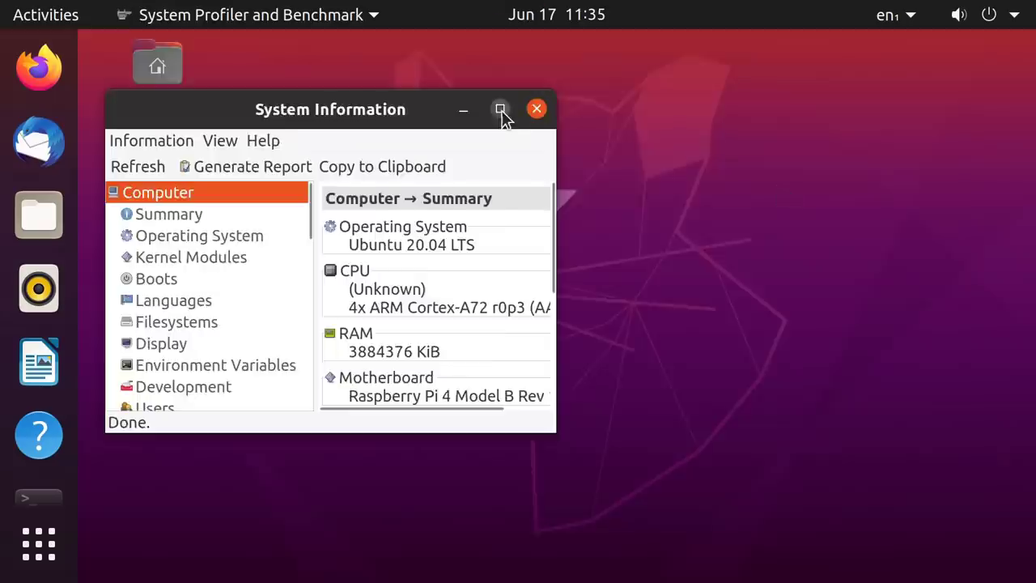
left_click(501, 111)
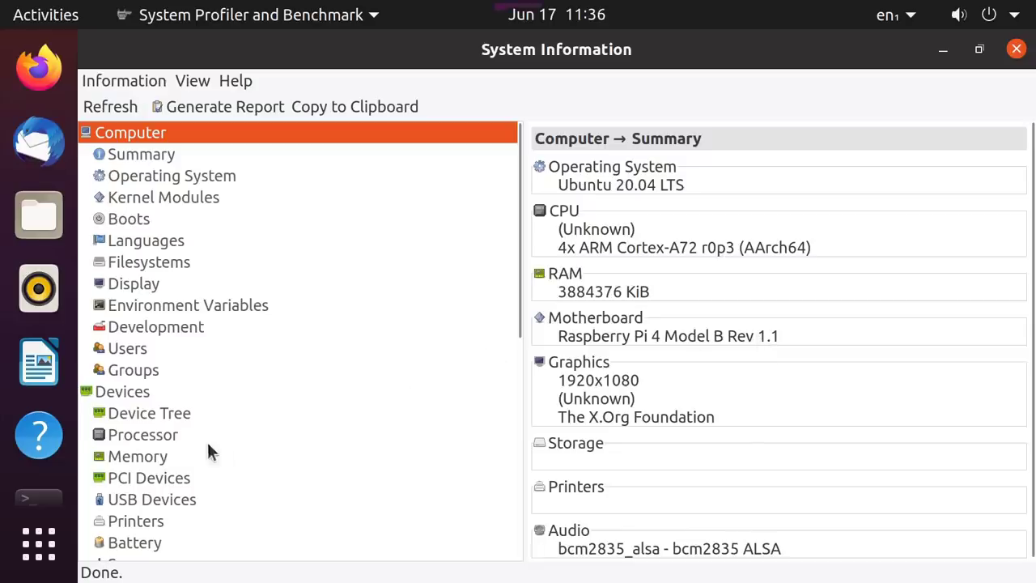
left_click(154, 435)
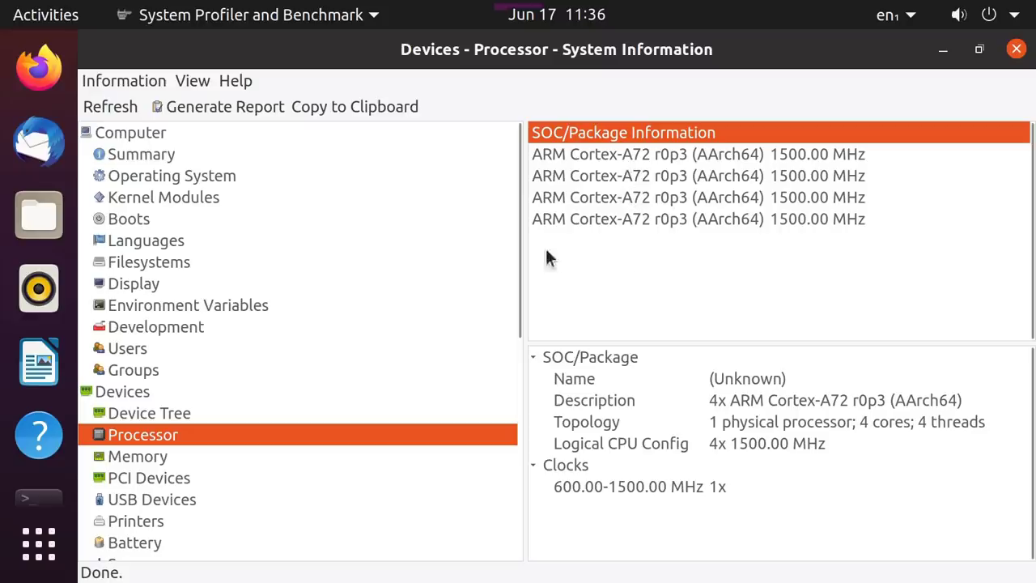
Step: Run the CPU Blowfish, CryptoHash, Fibonacci, N-Queens and Zlib benchmarks on the Raspberry Pi 4
scroll(521, 327, "down", 2)
left_click_drag(520, 328, 496, 497)
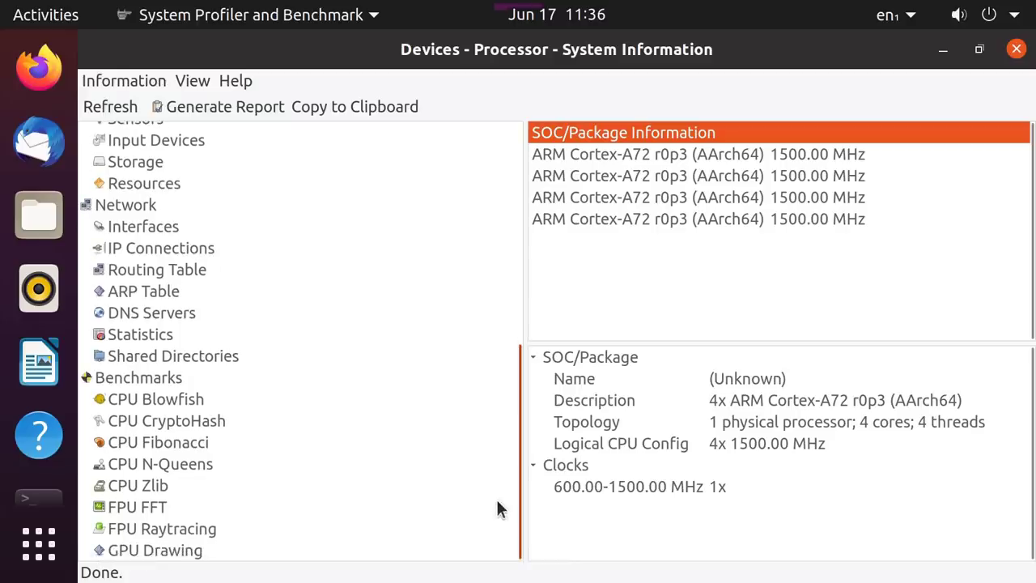
left_click(167, 400)
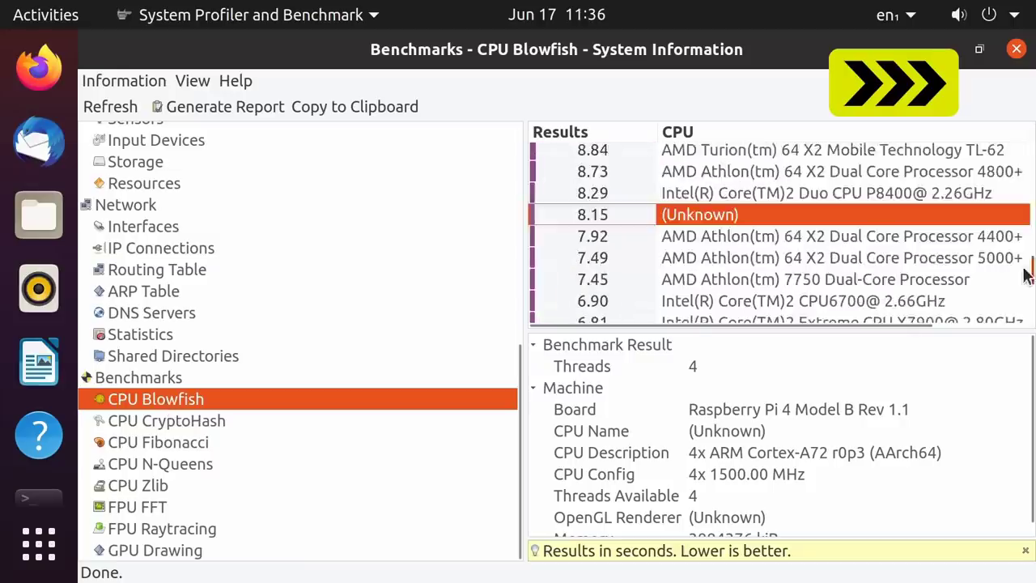
left_click(214, 422)
left_click(202, 442)
left_click(203, 464)
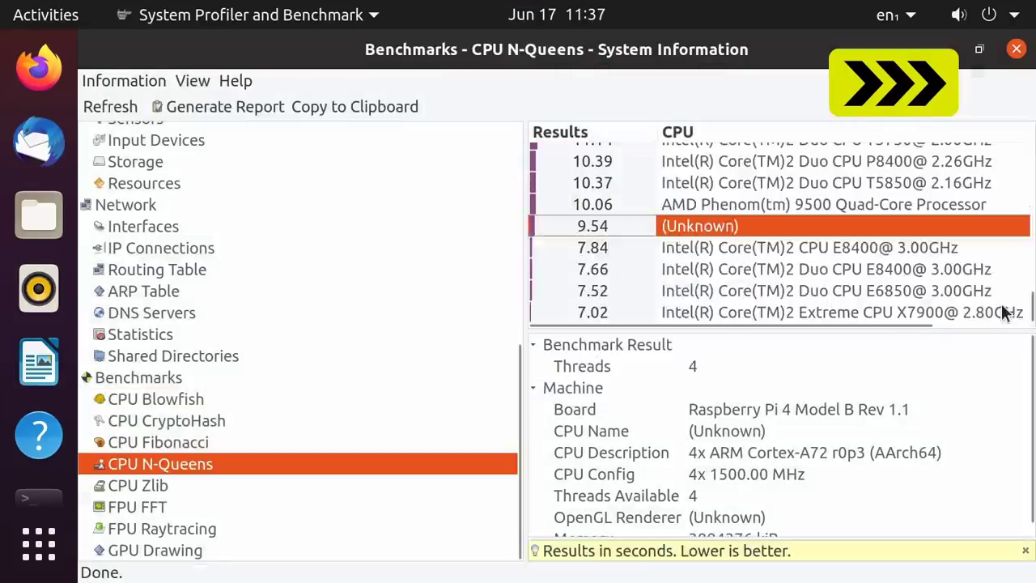
left_click(160, 485)
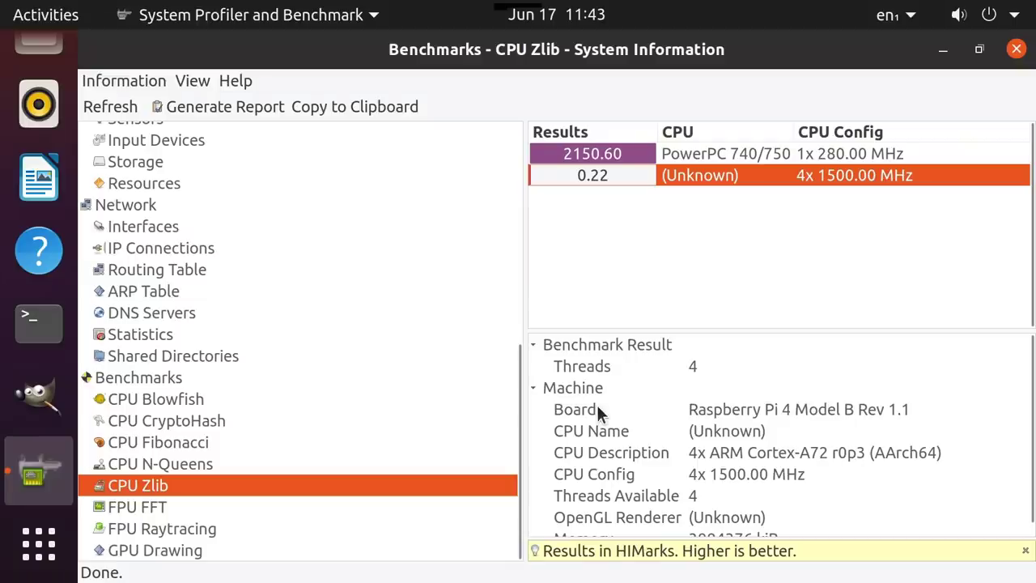
Step: Close the system profiler, return the Raspberry Pi's display scale to 100 %, and close Settings
left_click(1014, 51)
left_click(1013, 15)
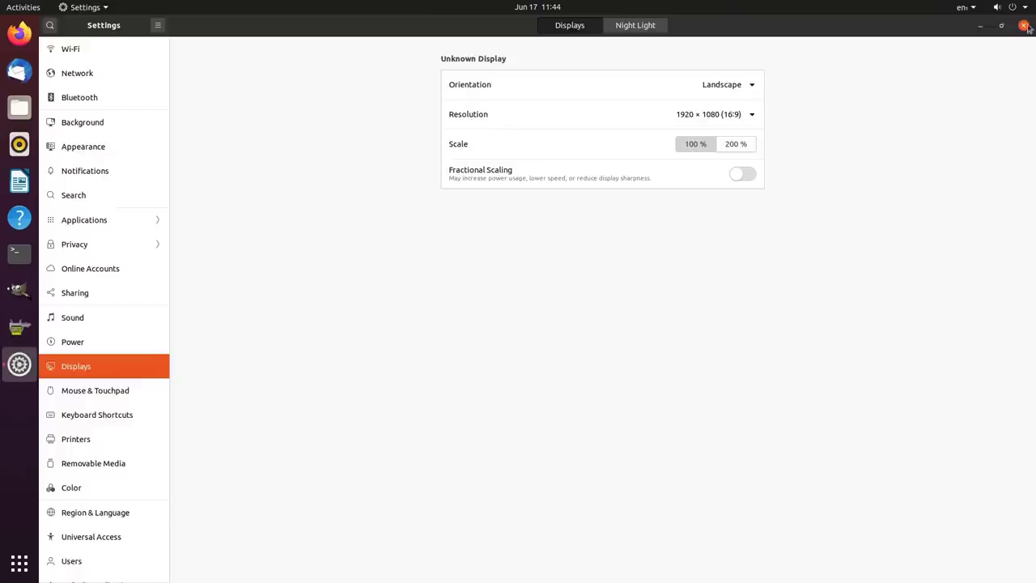
left_click(1023, 26)
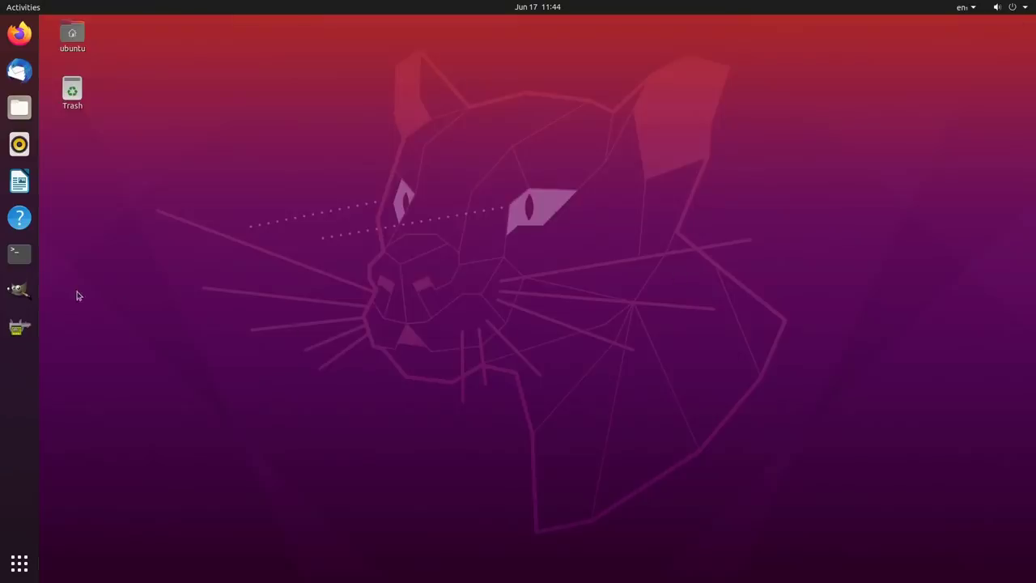
Step: Open a terminal and run "sysbench cpu --cpu-max-prime=20000 --threads=4 --time=0 --events=10000 run"
left_click(17, 254)
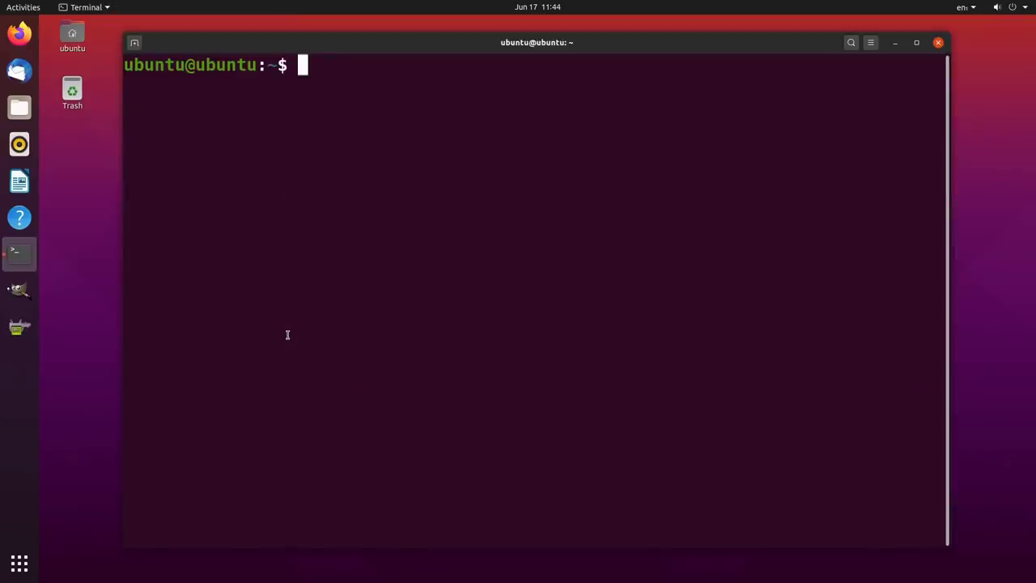
type("sysbench cpu --cpu-max-prime=20000 --threads=4 --time=0 --events=10000 run")
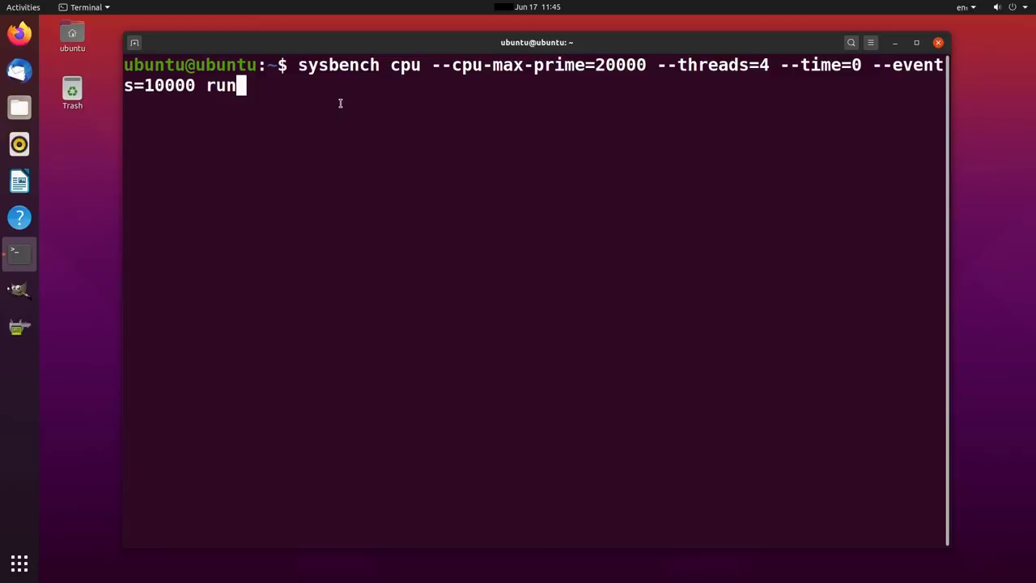
key("Return")
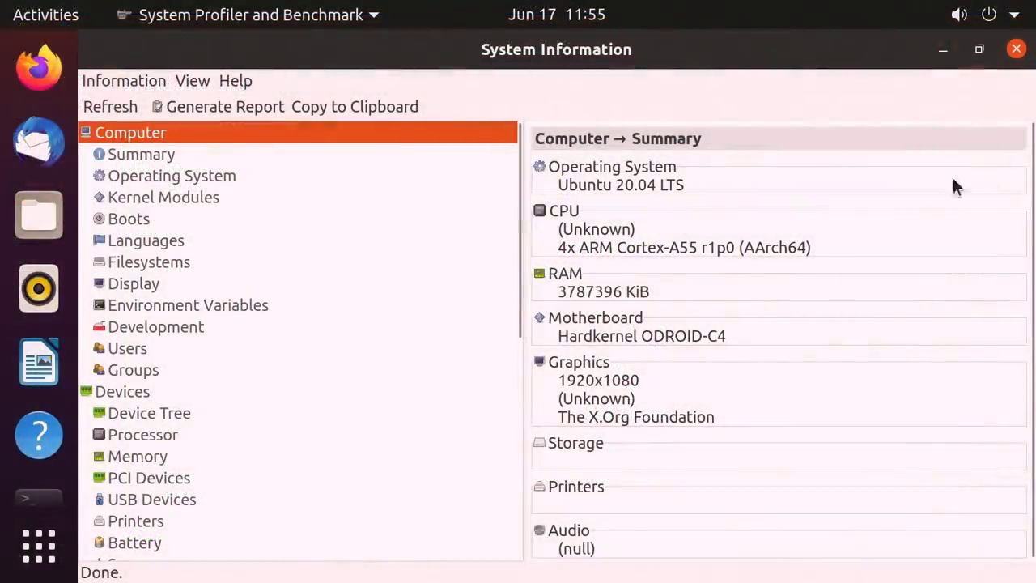
Step: Close the System Information window on the ODROID-C4 and open the system settings to restore normal display scaling
left_click(1017, 51)
left_click(1013, 15)
left_click(828, 171)
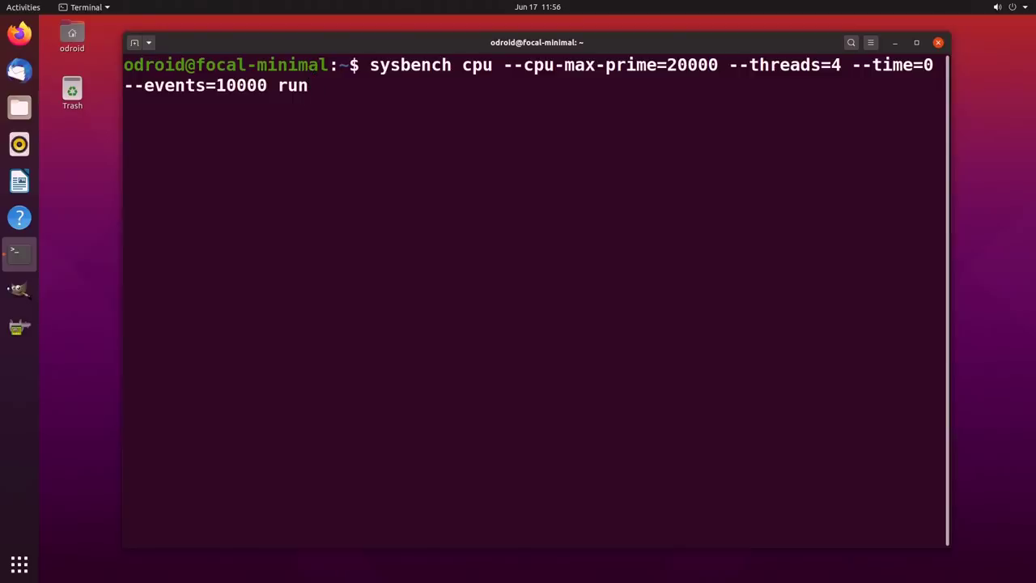
Step: Run the sysbench CPU test on the ODROID-C4 with a maximum prime of 20000, 4 threads, time 0 and 10000 events
key("Return")
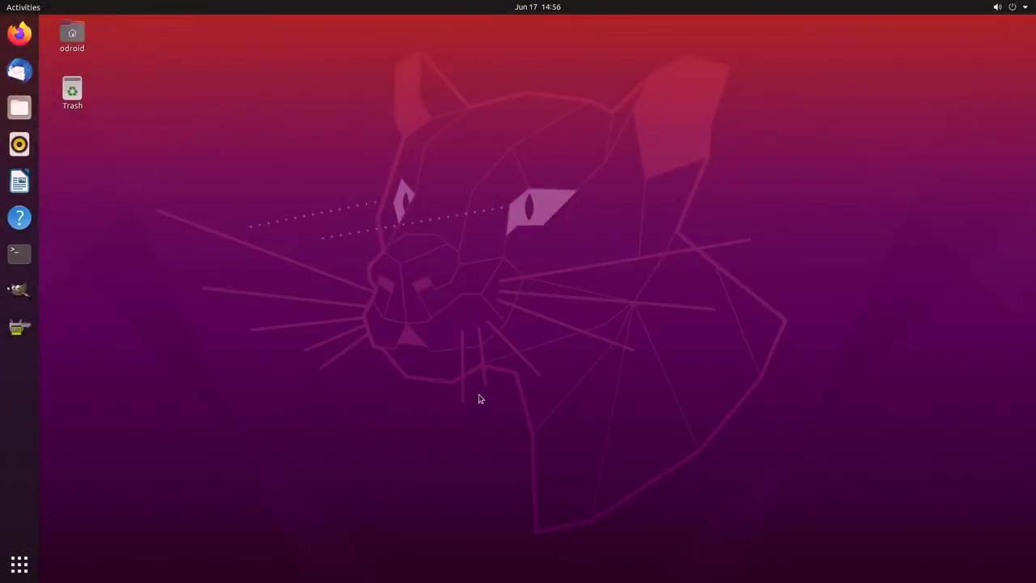
Step: Open GIMP on the ODROID-C4 and create a new blank 1920 × 1080 px image
left_click(13, 288)
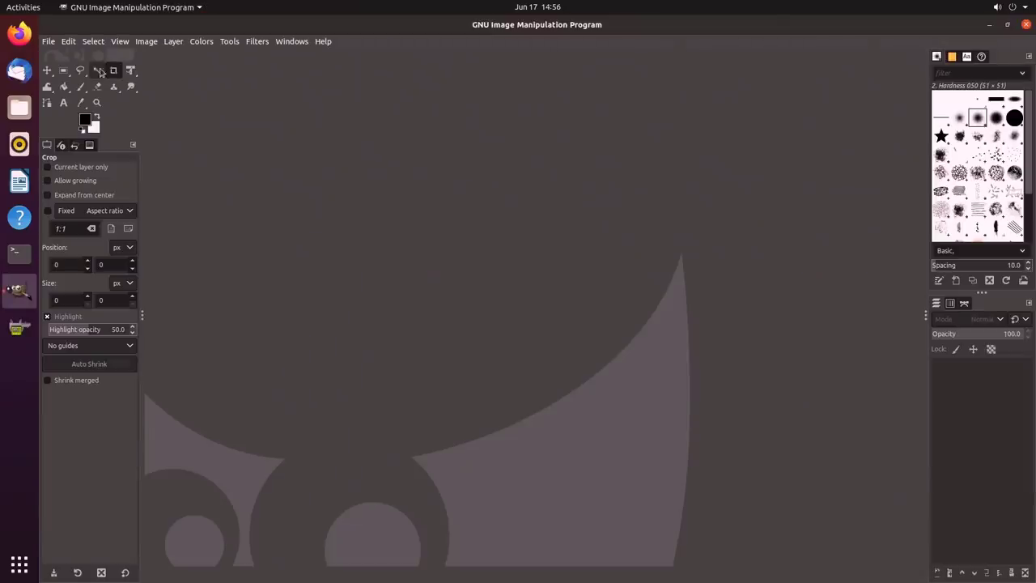
left_click(52, 46)
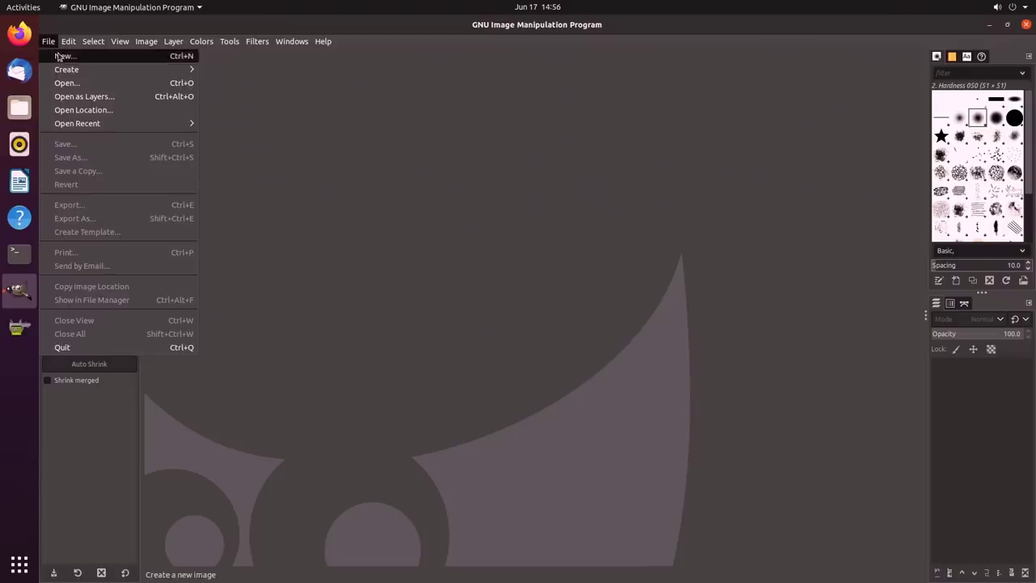
left_click(59, 56)
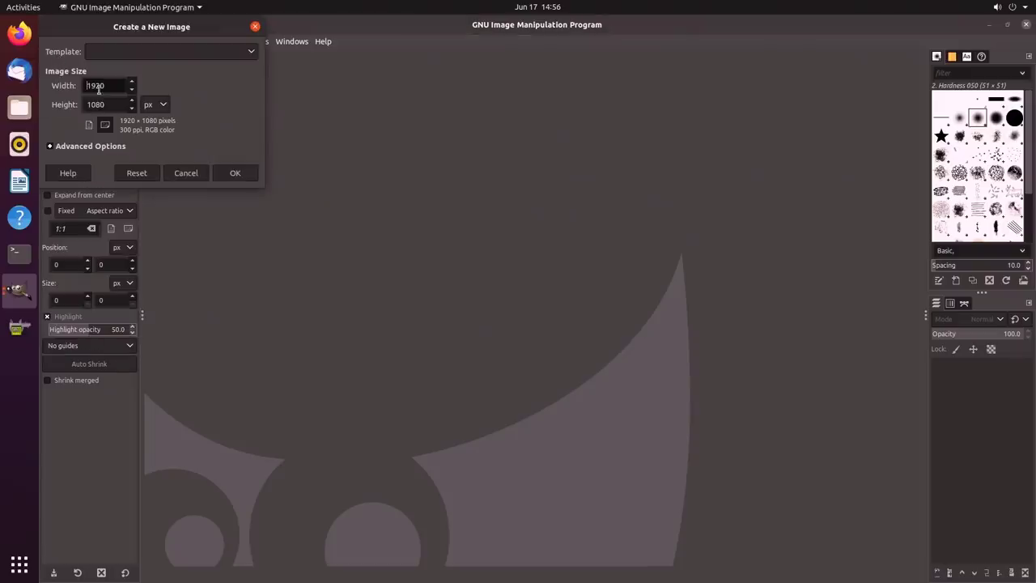
left_click(234, 172)
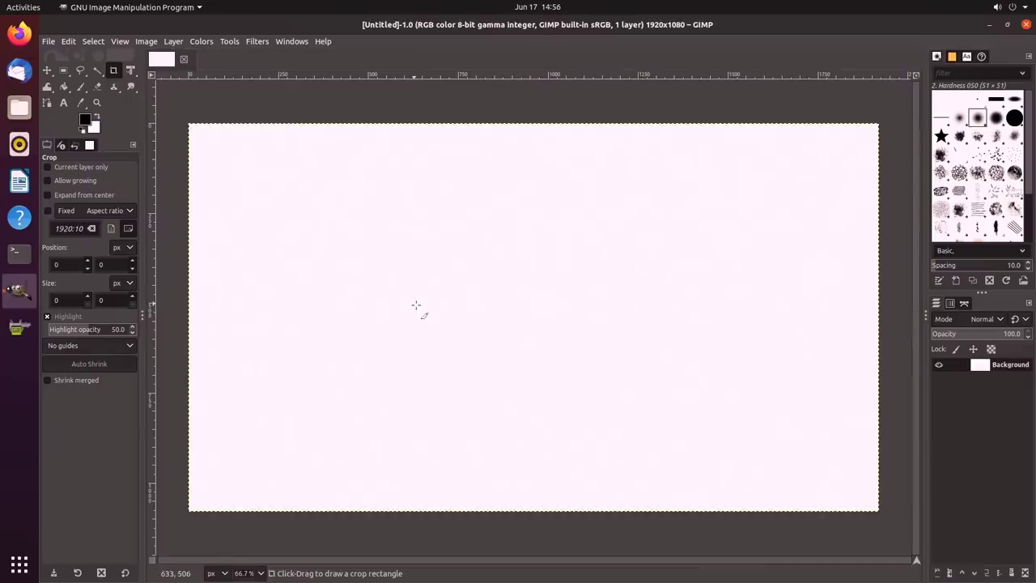
Step: Render the Lava filter with seed 10, size 10 and roughness 7 on both the ODROID-C4 and the Raspberry Pi
left_click(258, 42)
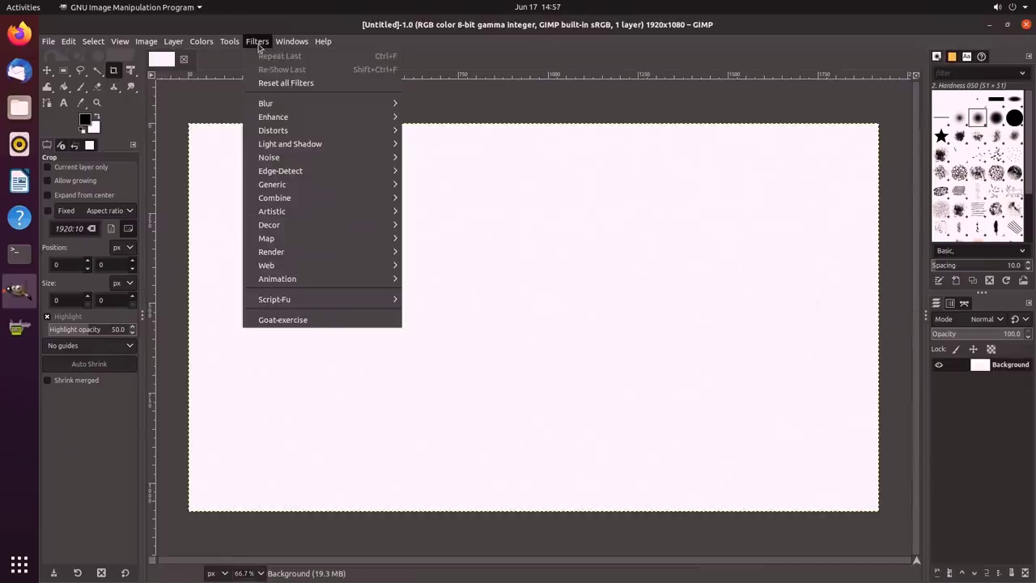
mouse_move(284, 251)
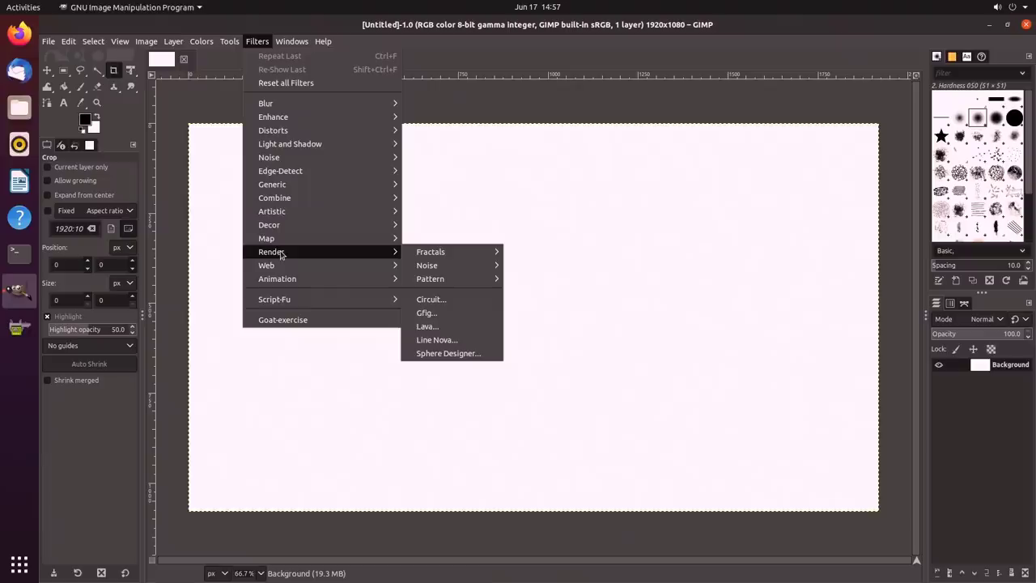
left_click(428, 326)
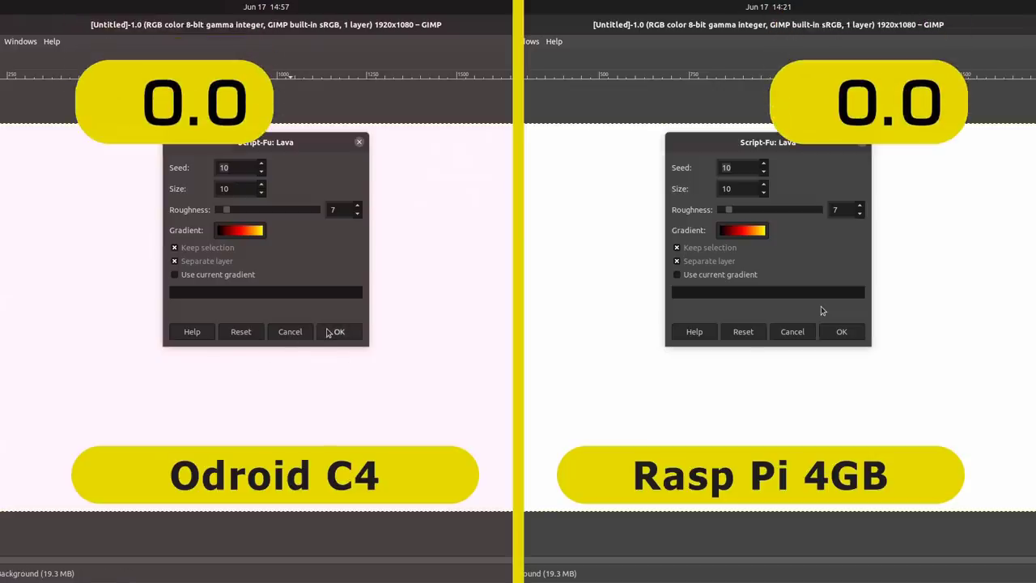
left_click(336, 331)
left_click(838, 332)
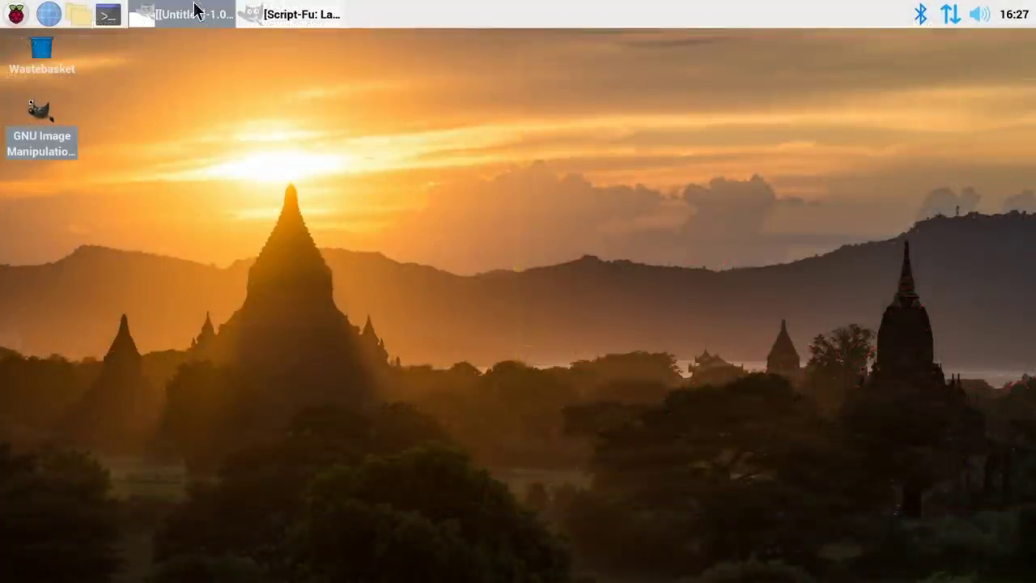
Step: Restore the GIMP image window in Raspberry Pi OS and render the Lava filter with seed 10, size 10 and roughness 7
left_click(194, 10)
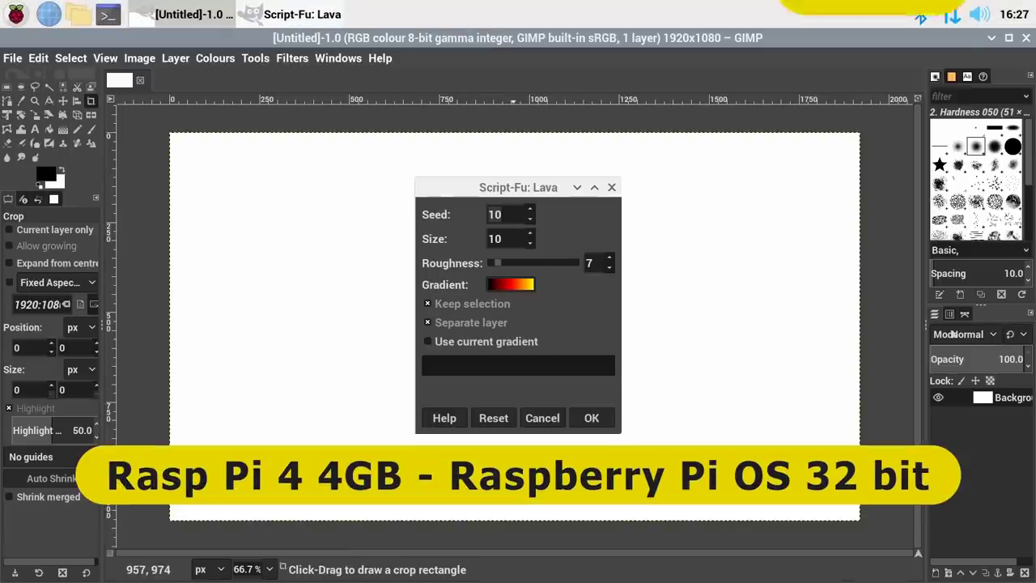
left_click(591, 417)
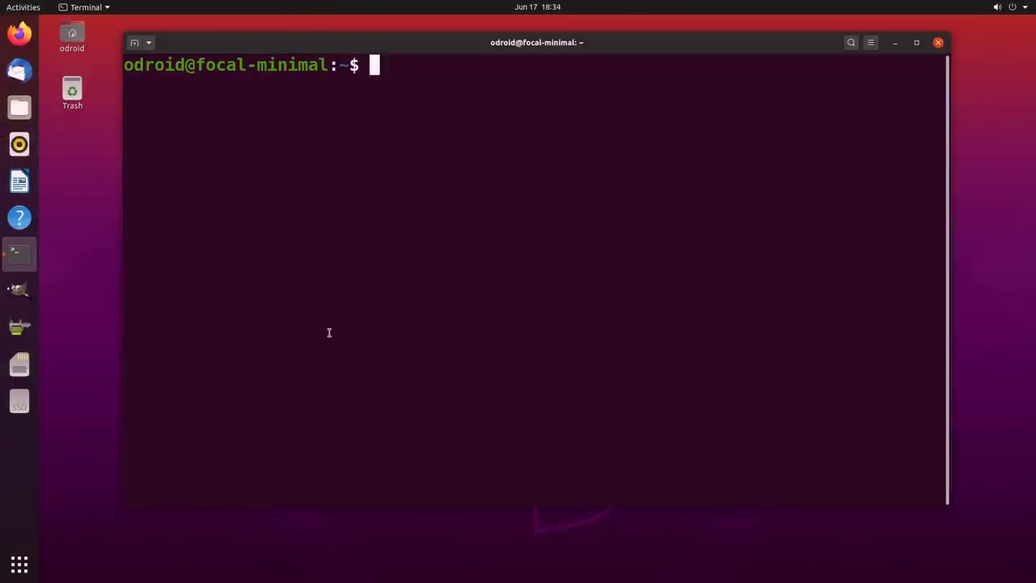
Step: List the ODROID-C4's block devices with lsblk and run sudo hdparm -t --direct on the root partition /dev/mmcblk0p2
type("lsblk")
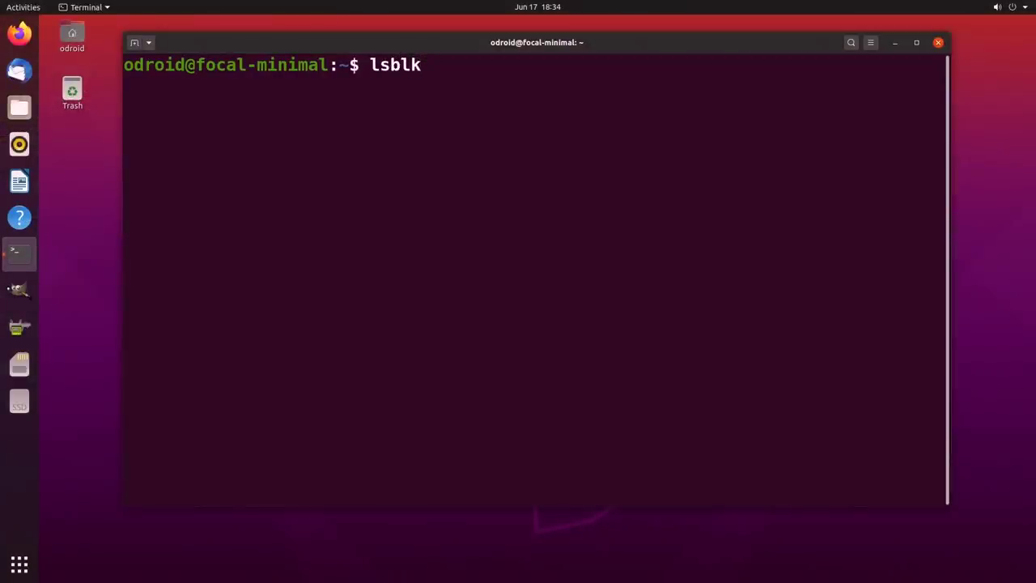
key("Return")
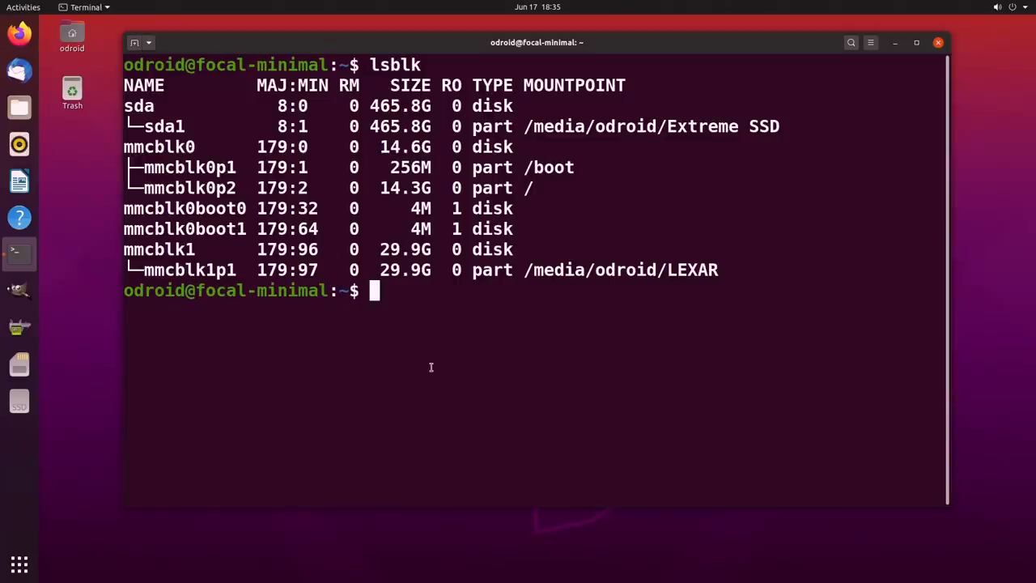
key("Up")
key("Up")
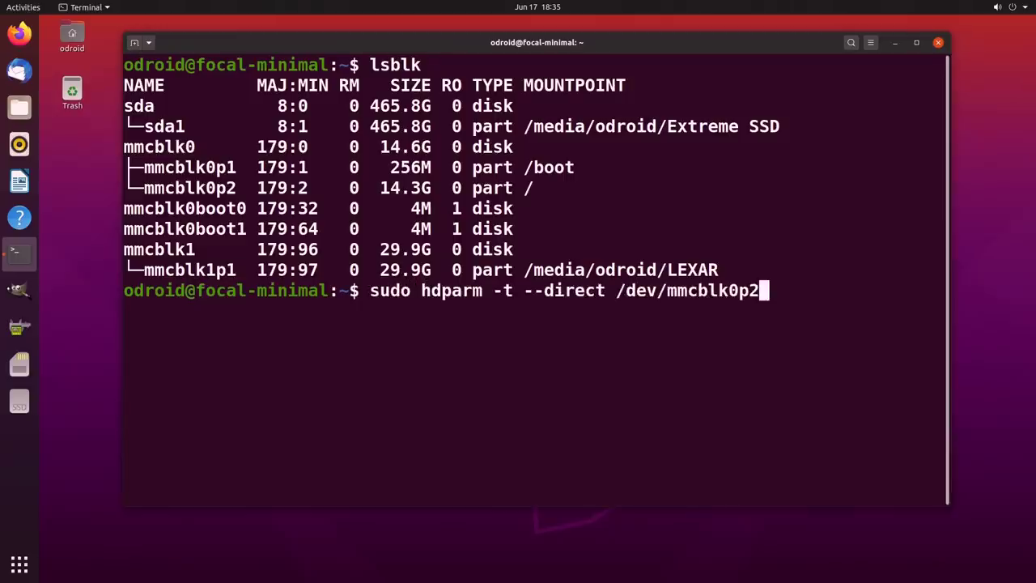
key("Return")
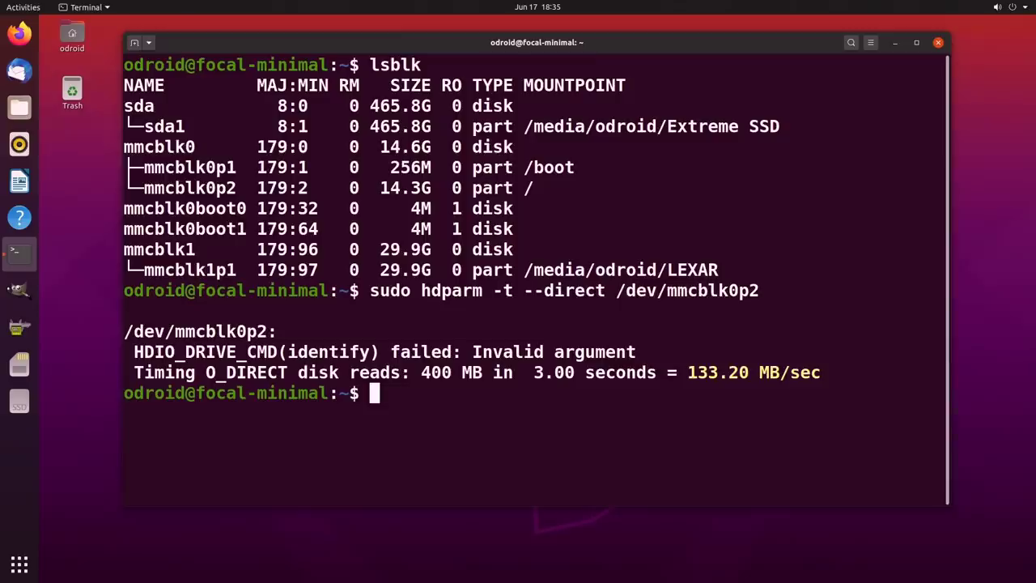
Step: Run the hdparm direct read test on the ODROID-C4's LEXAR card partition, /dev/mmcblk1p1
key("Up")
key("Up")
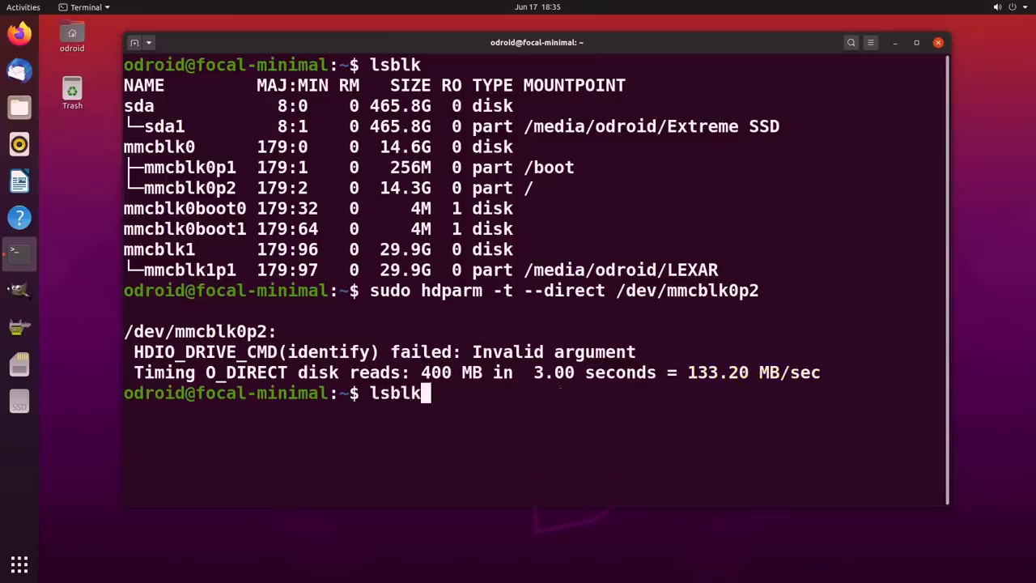
key("Up")
key("Up")
key("Up")
key("Down")
key("BackSpace")
key("BackSpace")
key("BackSpace")
type("1p1")
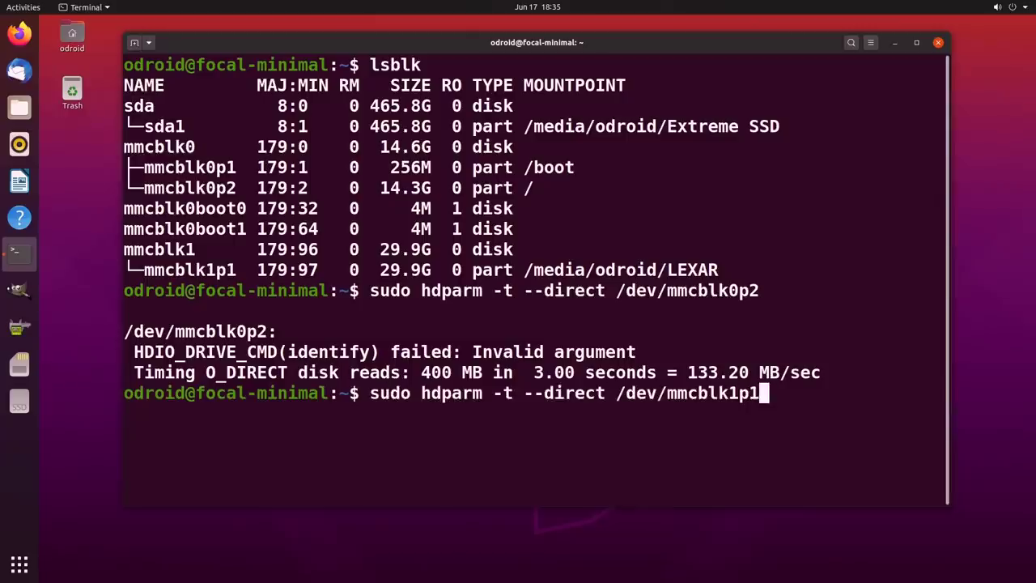
key("Return")
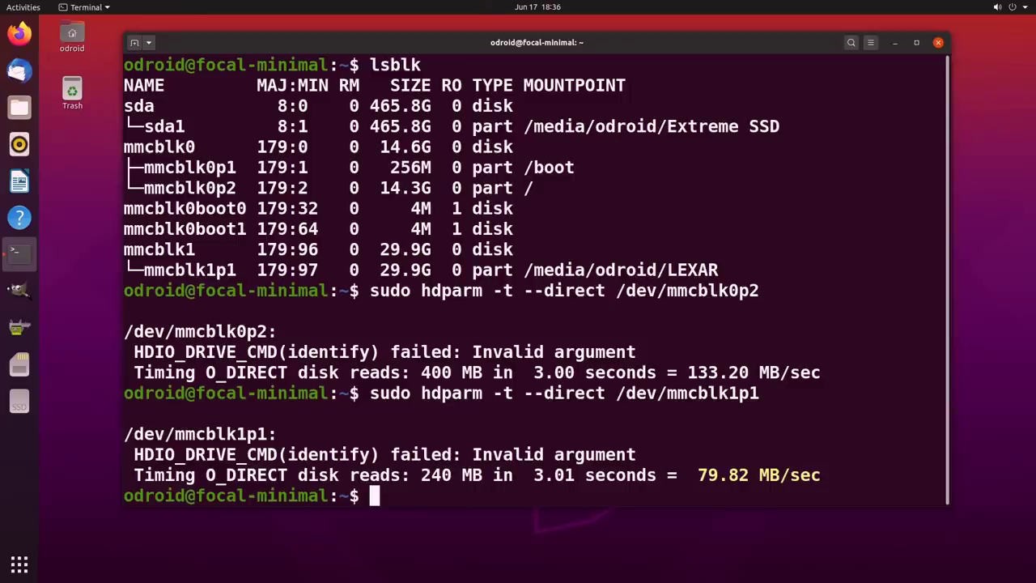
Step: Run the hdparm direct read test on the ODROID-C4's external SSD partition, /dev/sda1
key("Up")
key("Up")
key("Up")
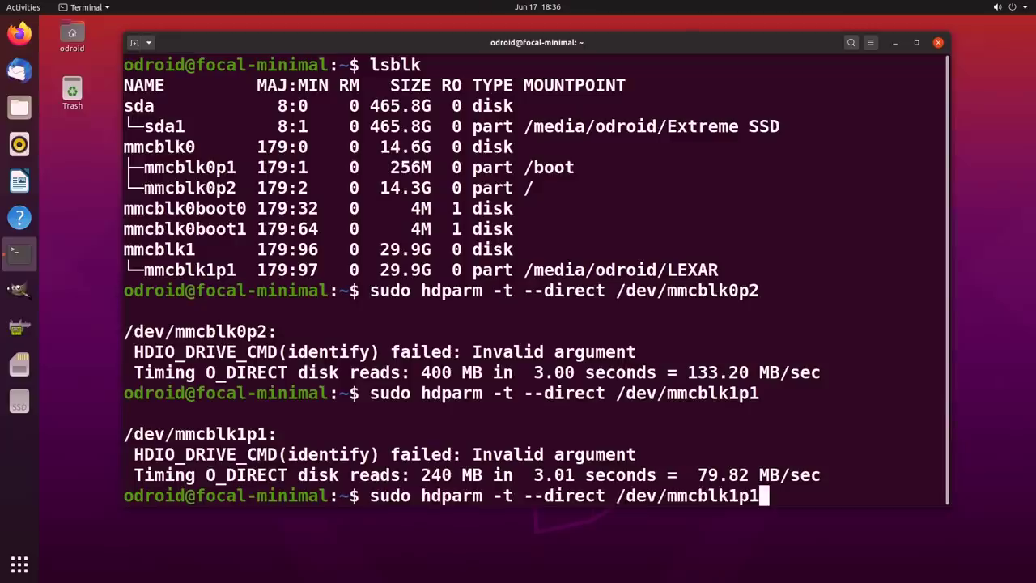
key("Down")
key("Up")
key("Down")
key("Down")
key("Down")
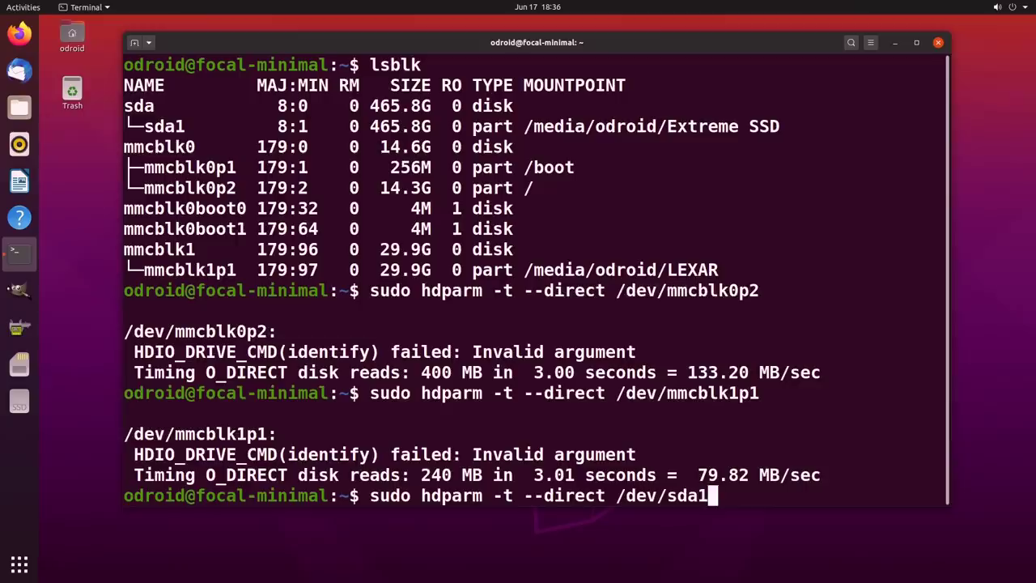
key("Return")
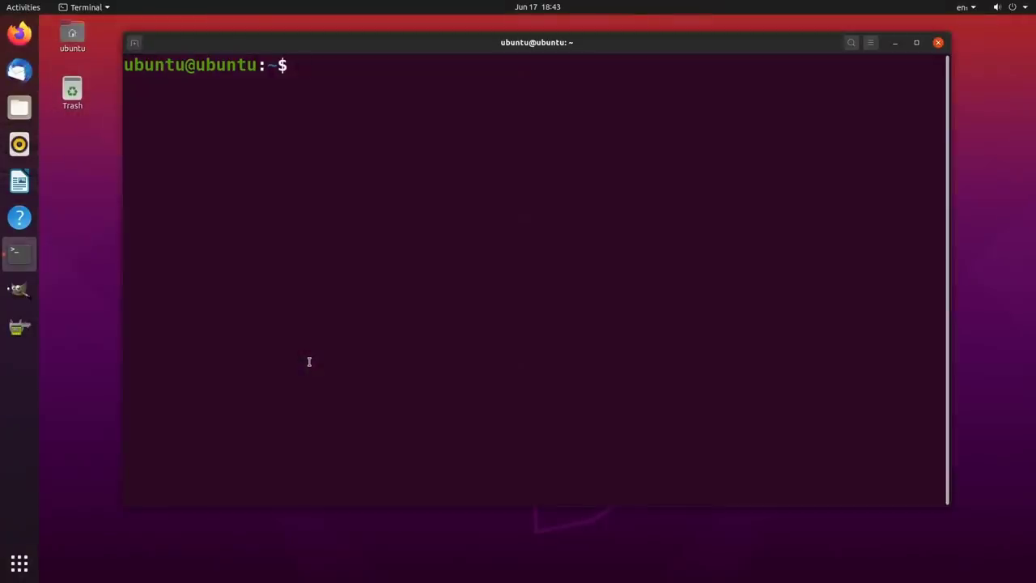
Step: List the Raspberry Pi 4's block devices with lsblk and run sudo hdparm -t --direct on the root partition /dev/mmcblk0p2
type("lsblk")
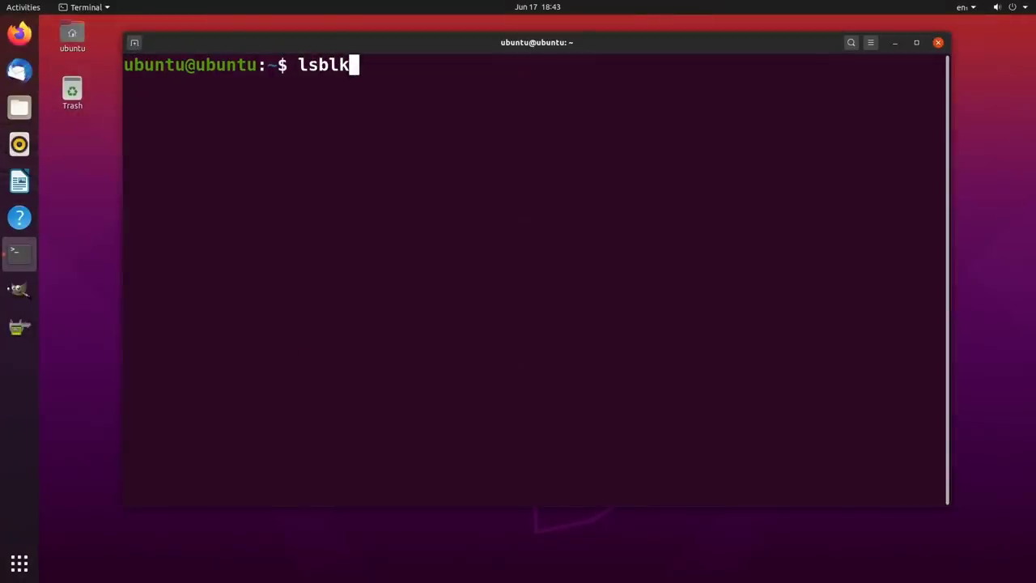
key("Return")
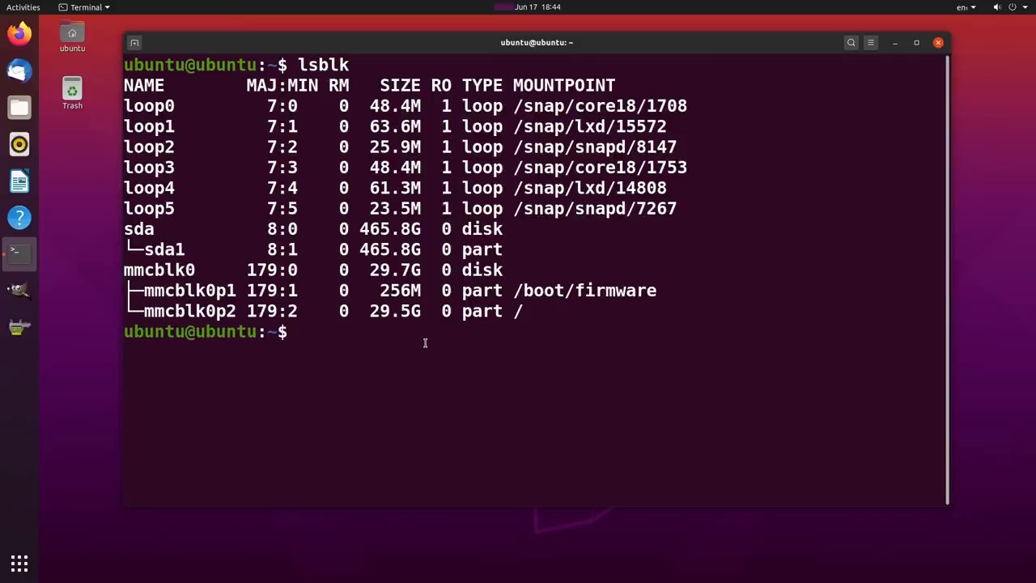
key("Up")
key("Up")
key("Up")
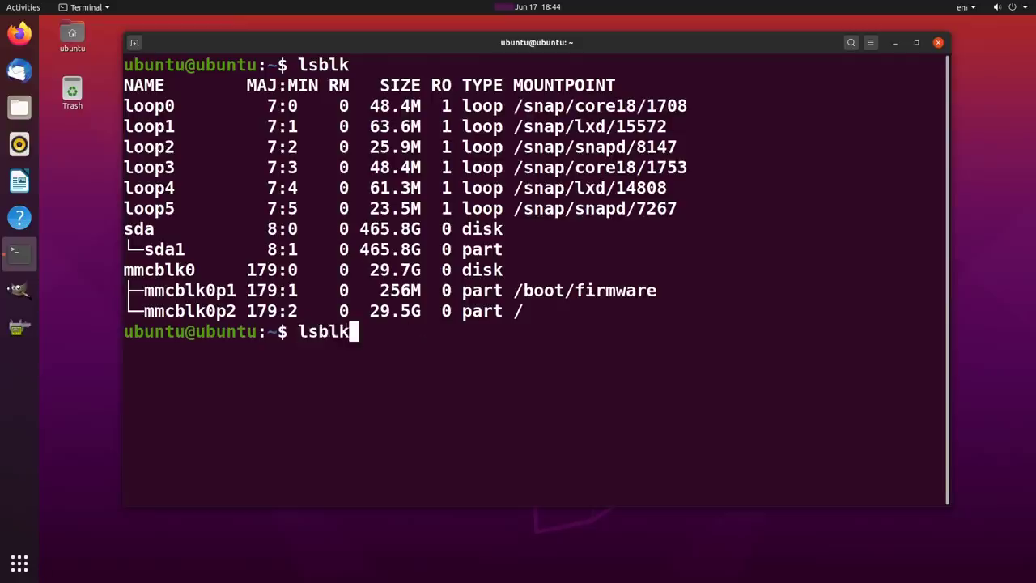
key("Up")
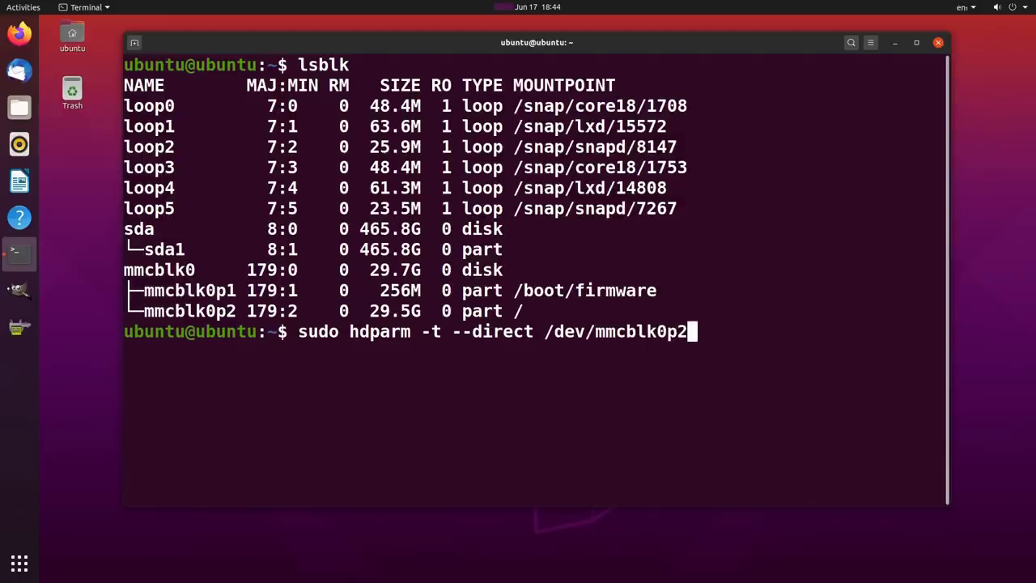
key("Return")
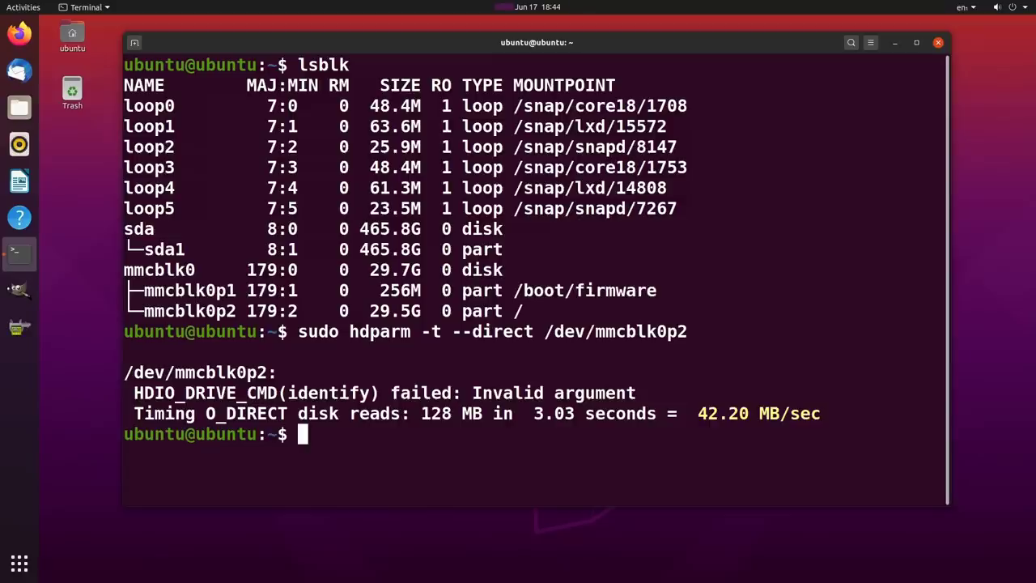
Step: Run the hdparm direct read test on /dev/sda1 on the Raspberry Pi 4
key("Up")
key("Up")
key("Up")
key("Up")
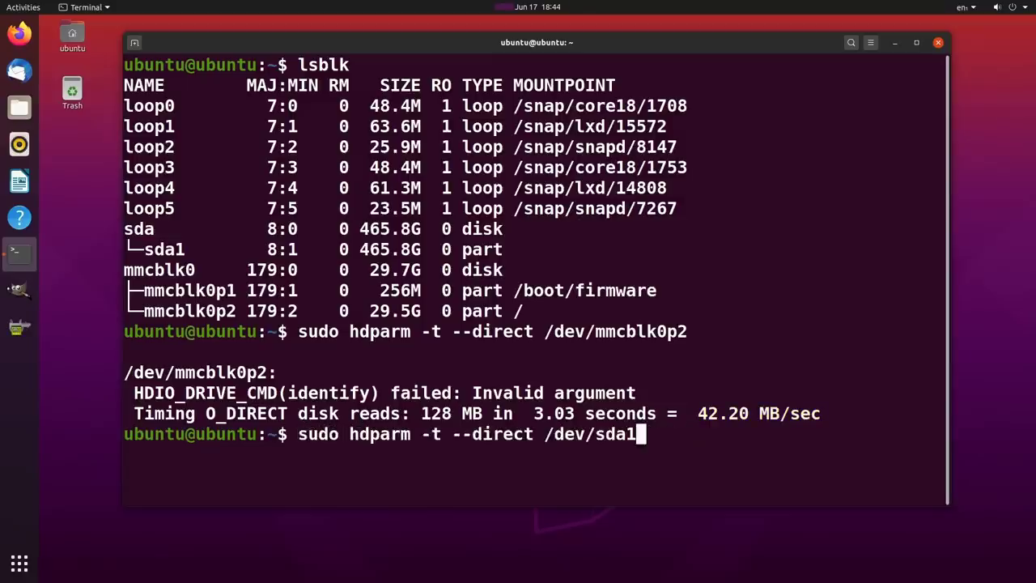
key("Return")
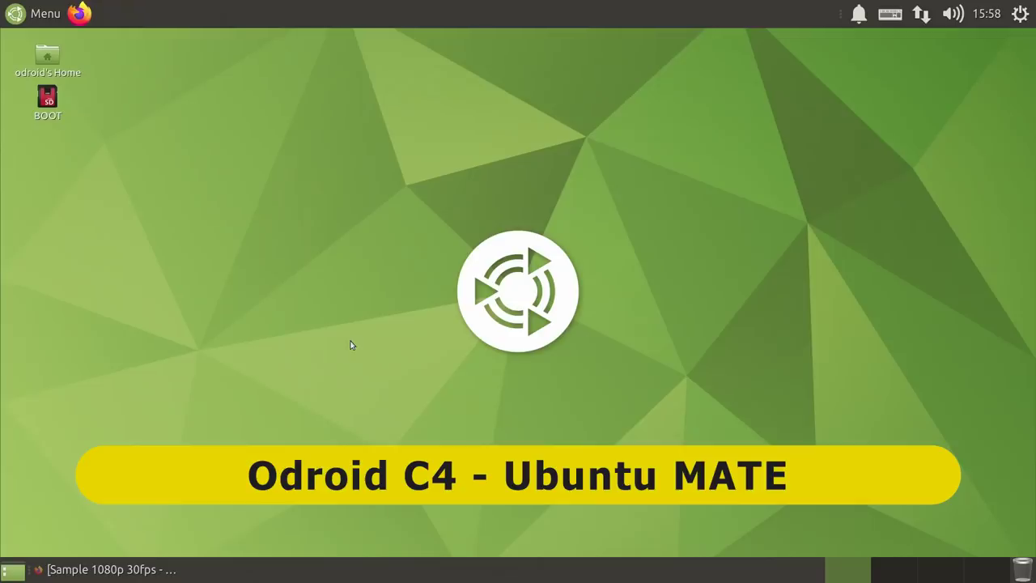
Step: Restore Firefox on the ODROID-C4's Ubuntu MATE desktop and play the YouTube video "Sample 1080p 30fps" in full screen
left_click(115, 569)
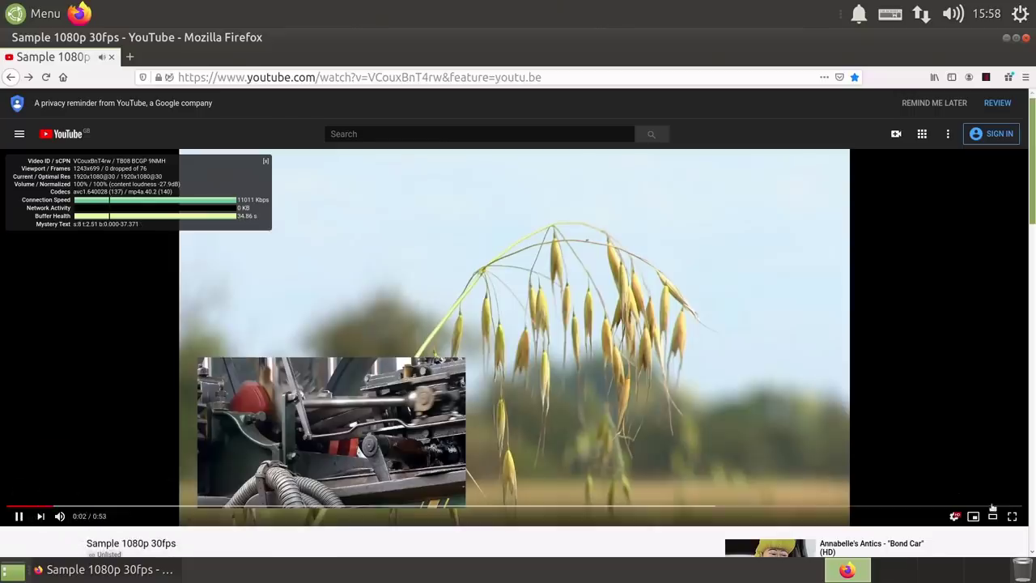
left_click(1011, 516)
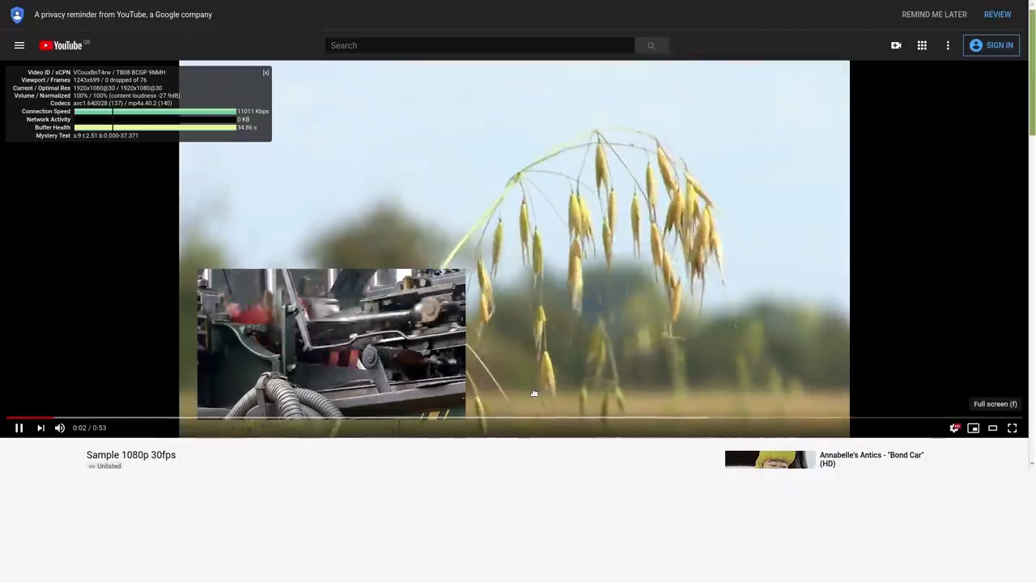
key("f")
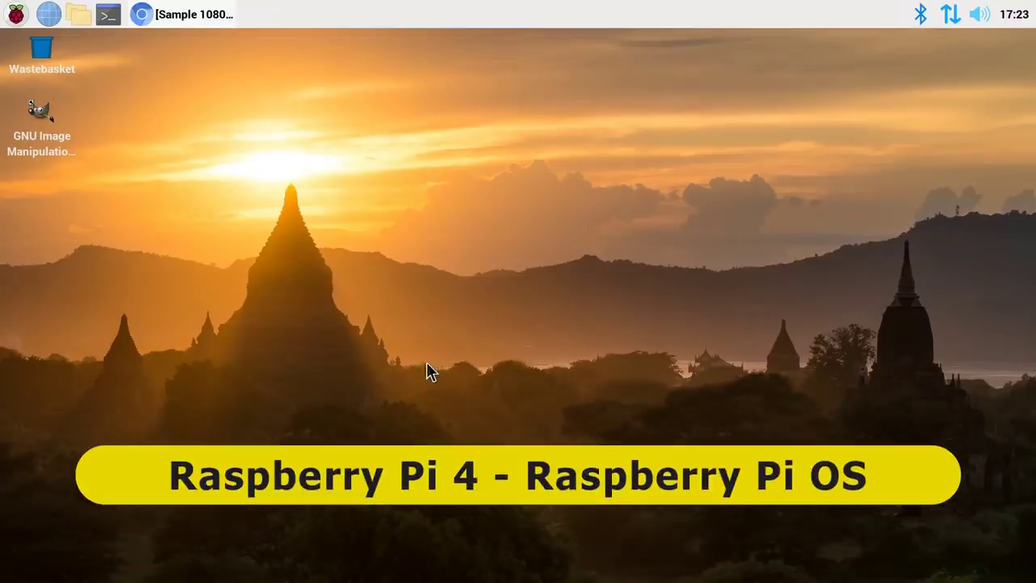
Step: Restore Chromium in Raspberry Pi OS and play the YouTube video "Sample 1080p 30fps" in full screen
left_click(185, 23)
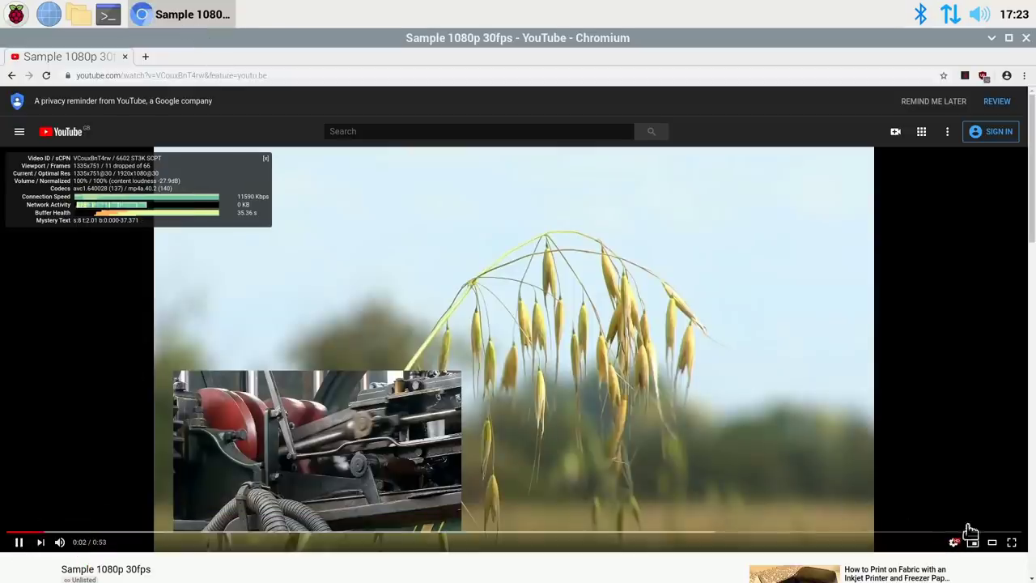
left_click(1011, 541)
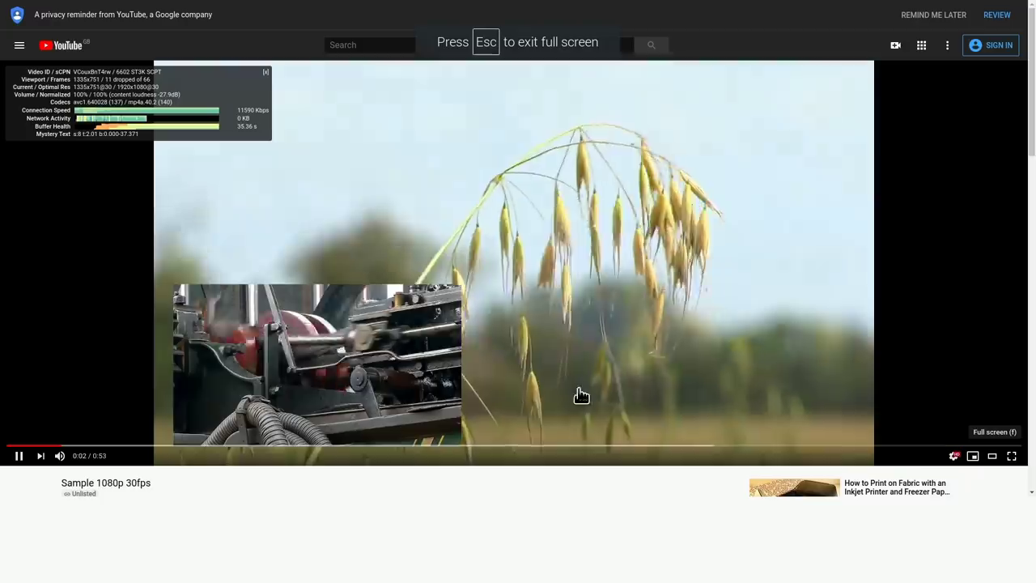